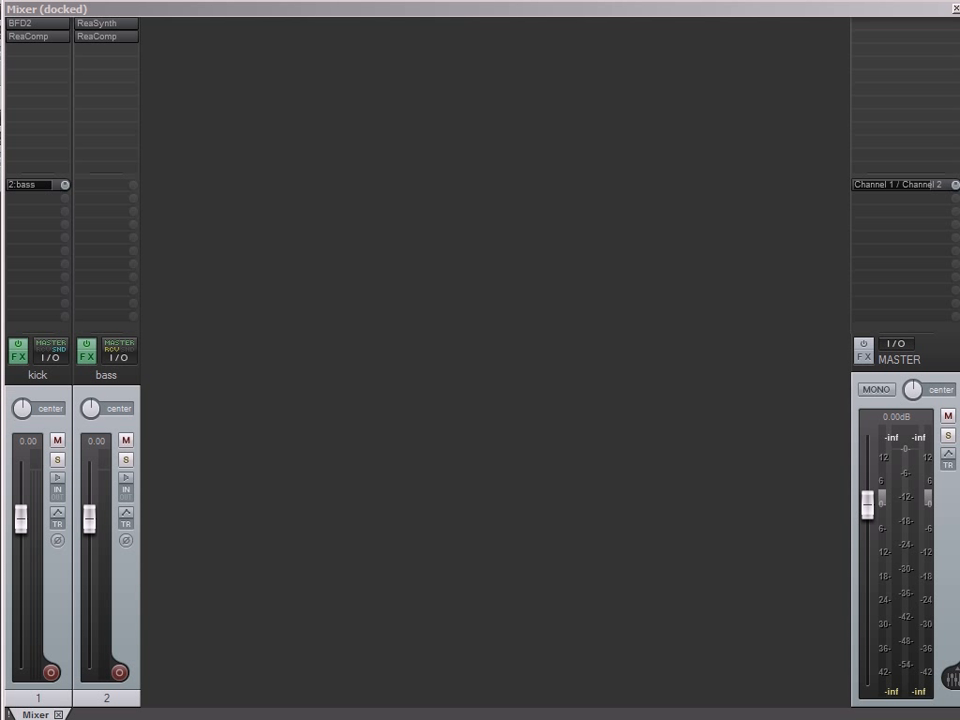
Step: Apply the Big Meter mixer panel layout to both the kick and bass tracks
click(57, 423)
click(90, 430)
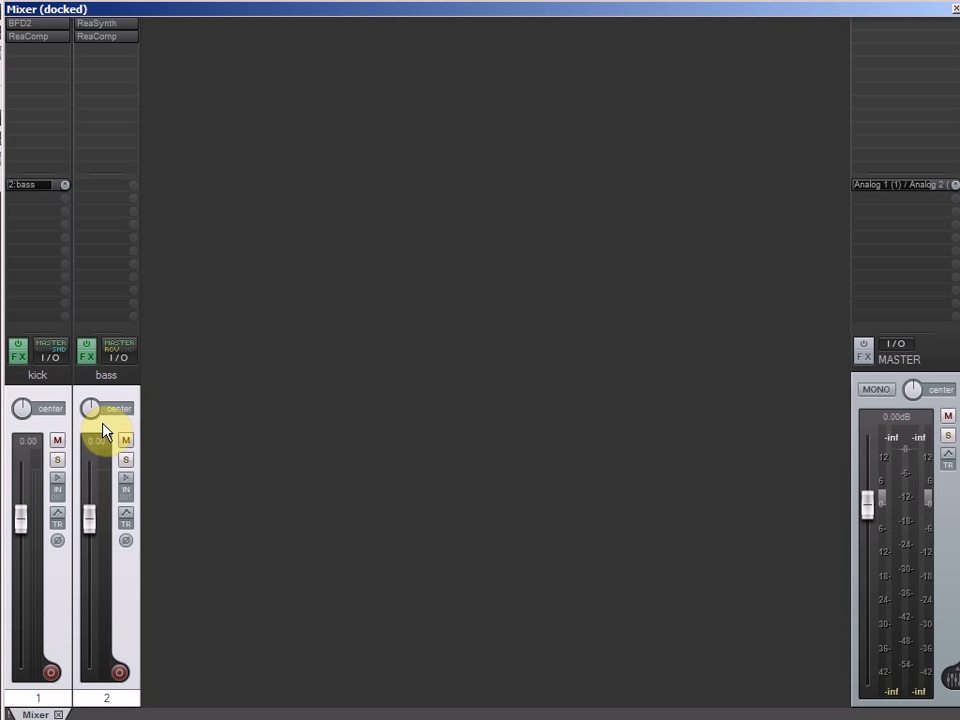
right_click(104, 430)
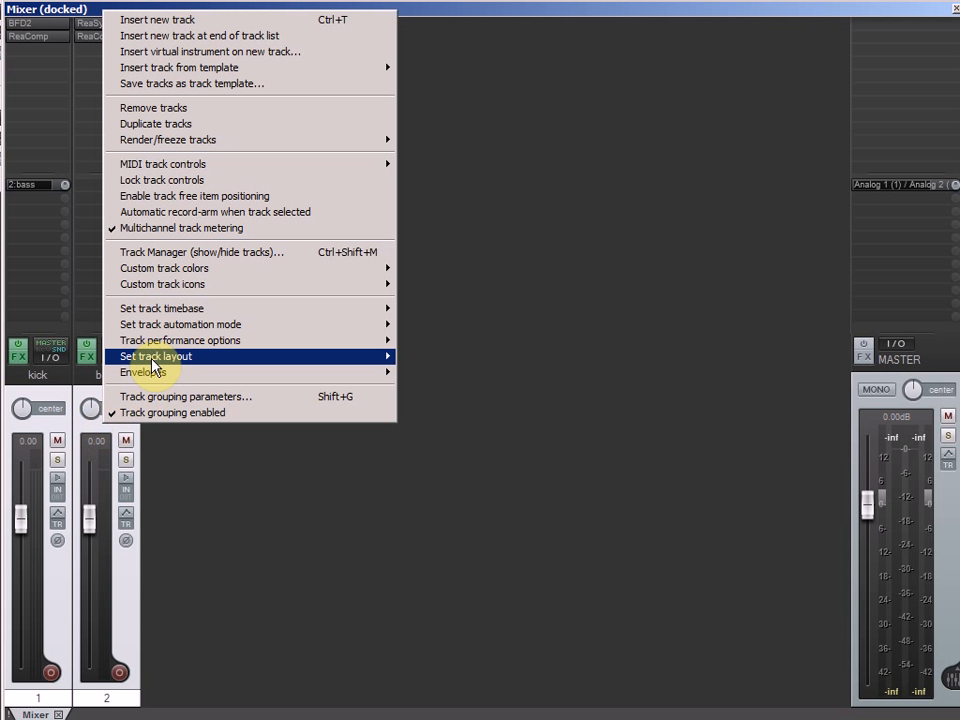
mouse_move(154, 366)
mouse_move(83, 377)
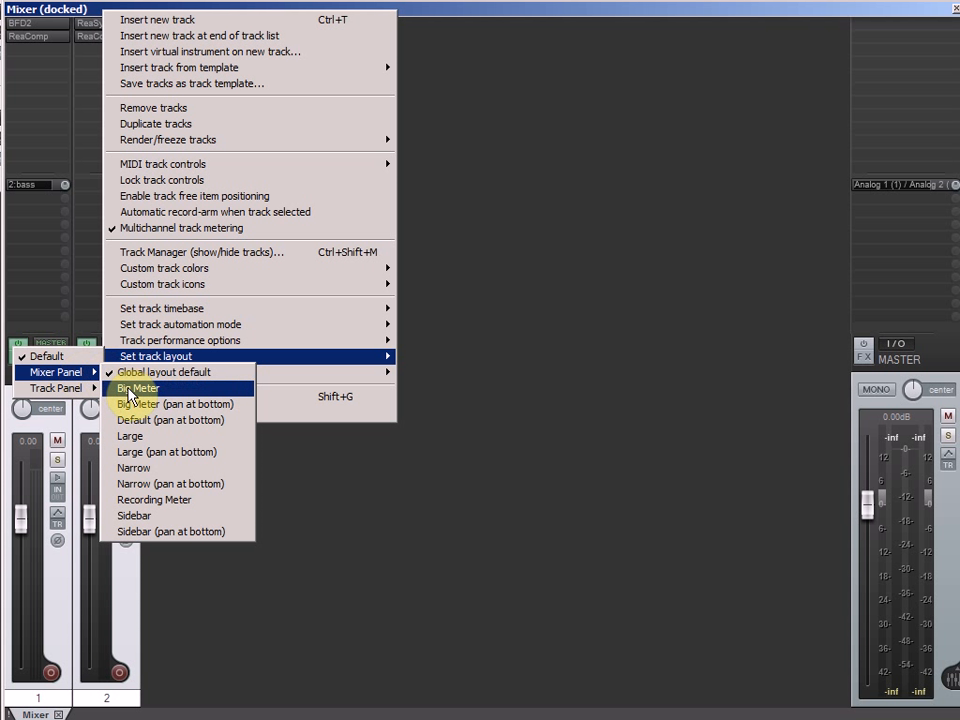
click(130, 389)
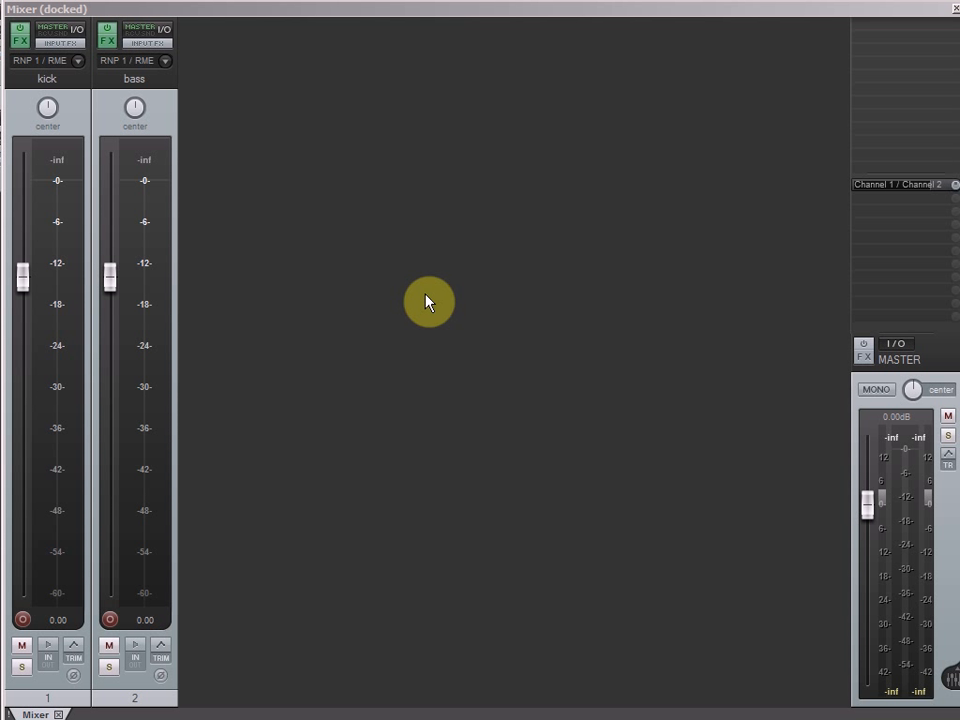
click(72, 108)
click(110, 116)
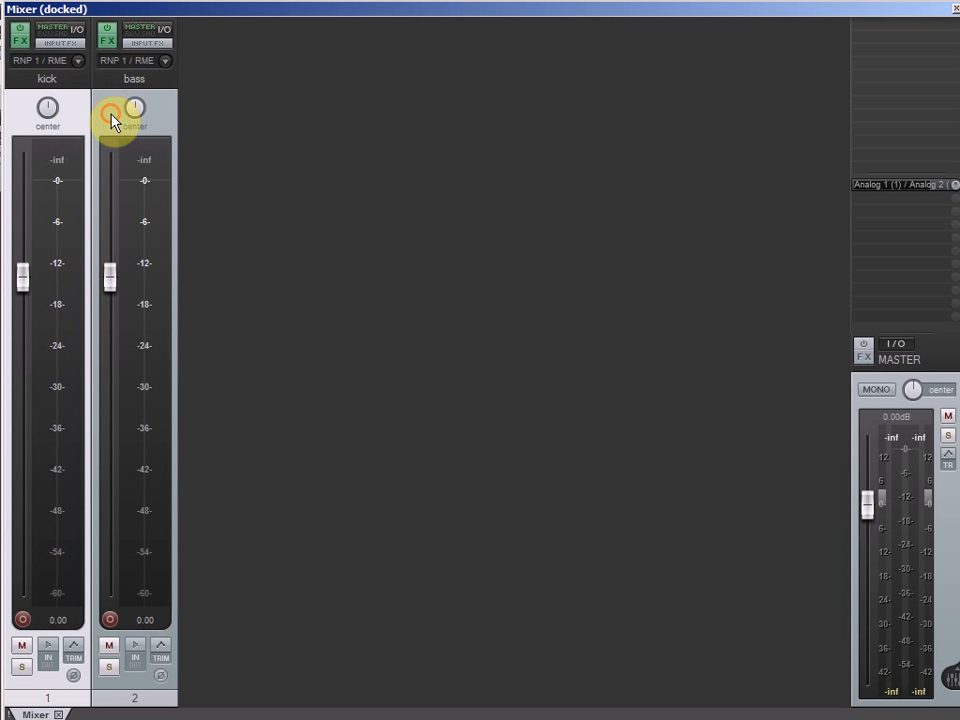
click(112, 121)
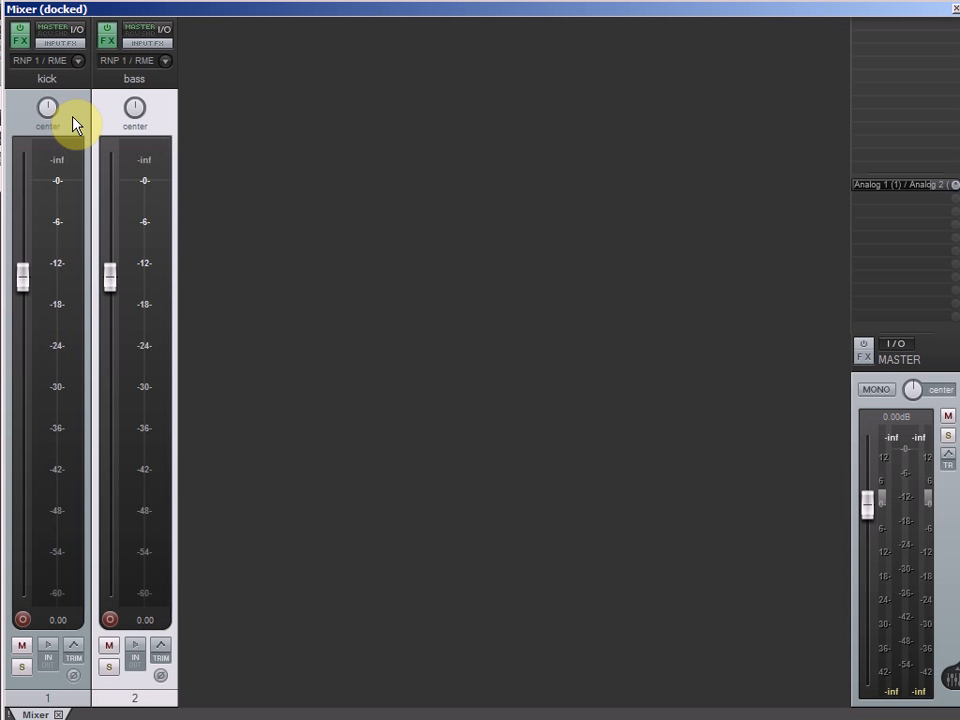
click(72, 120)
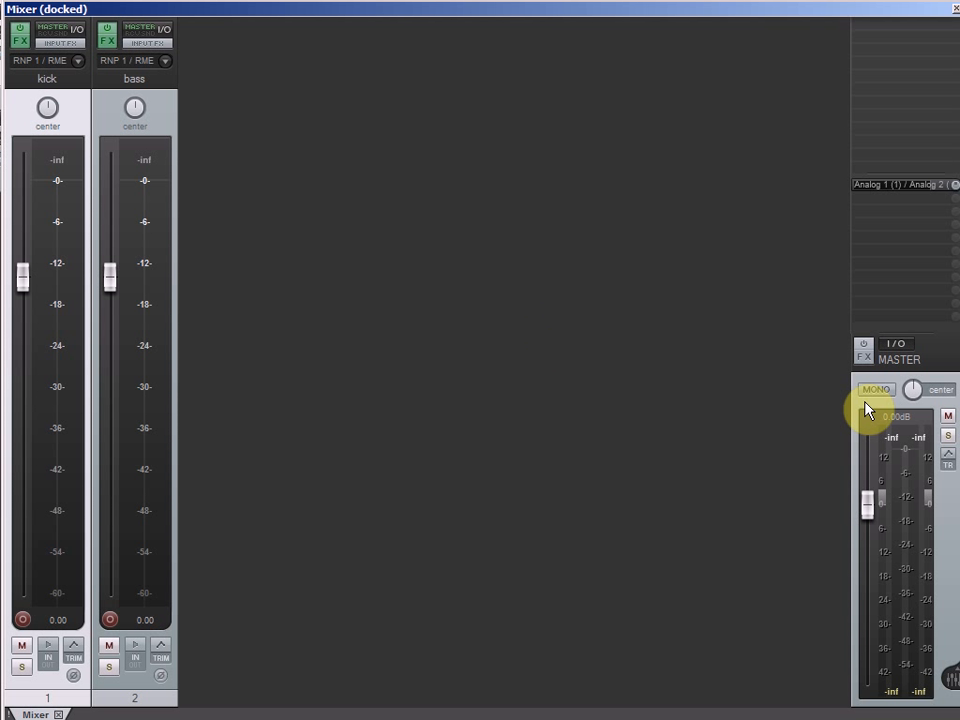
click(159, 121)
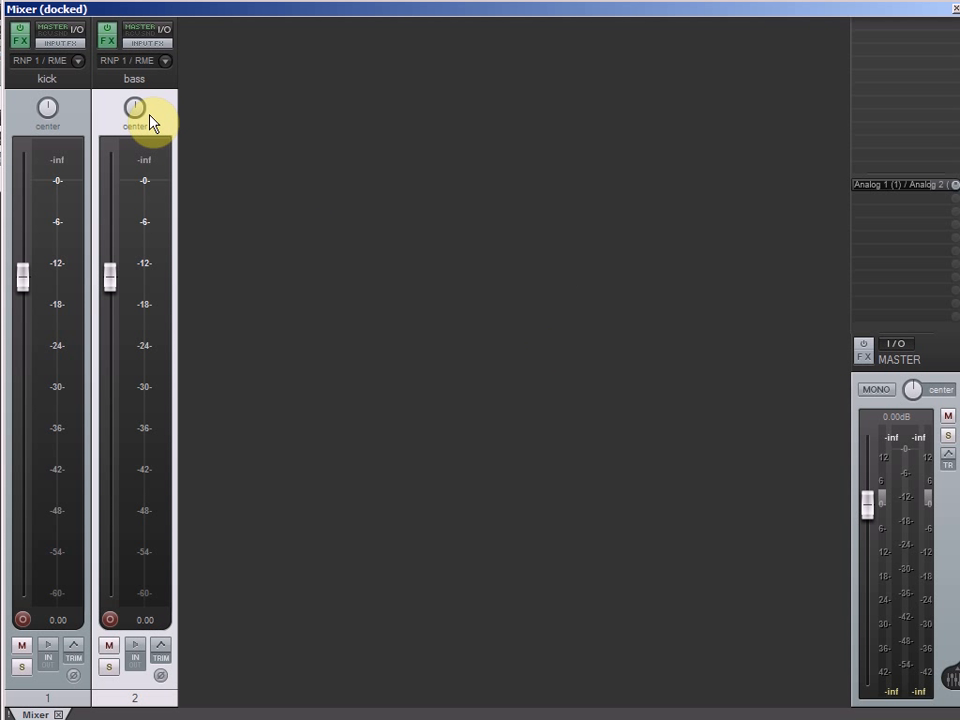
click(75, 114)
Step: Start playback with the bass track selected and mute the master output
click(102, 121)
key(space)
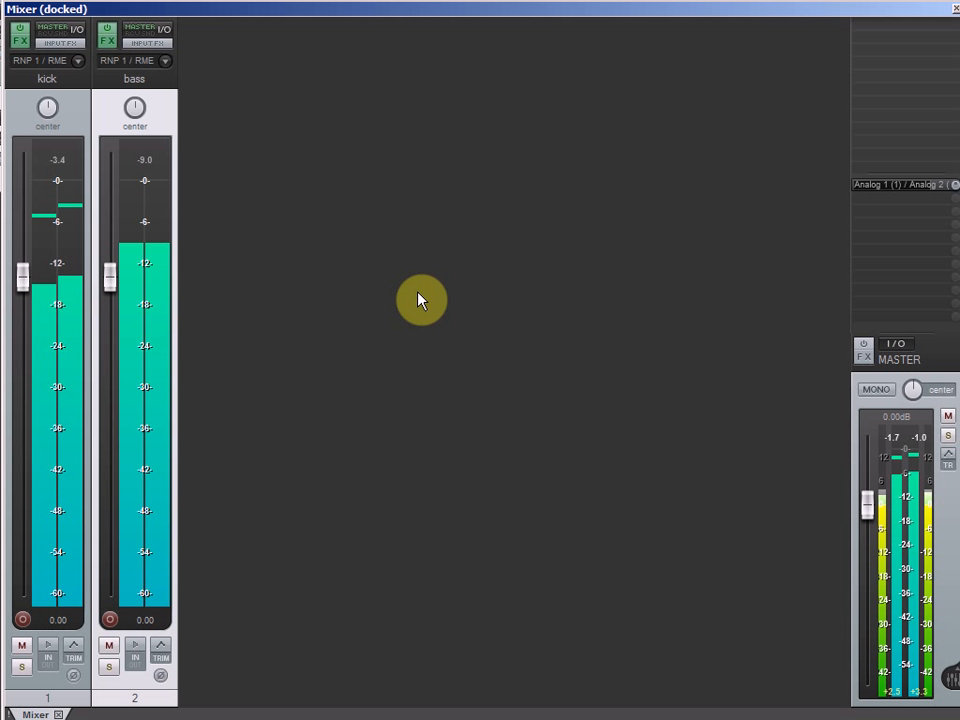
click(948, 416)
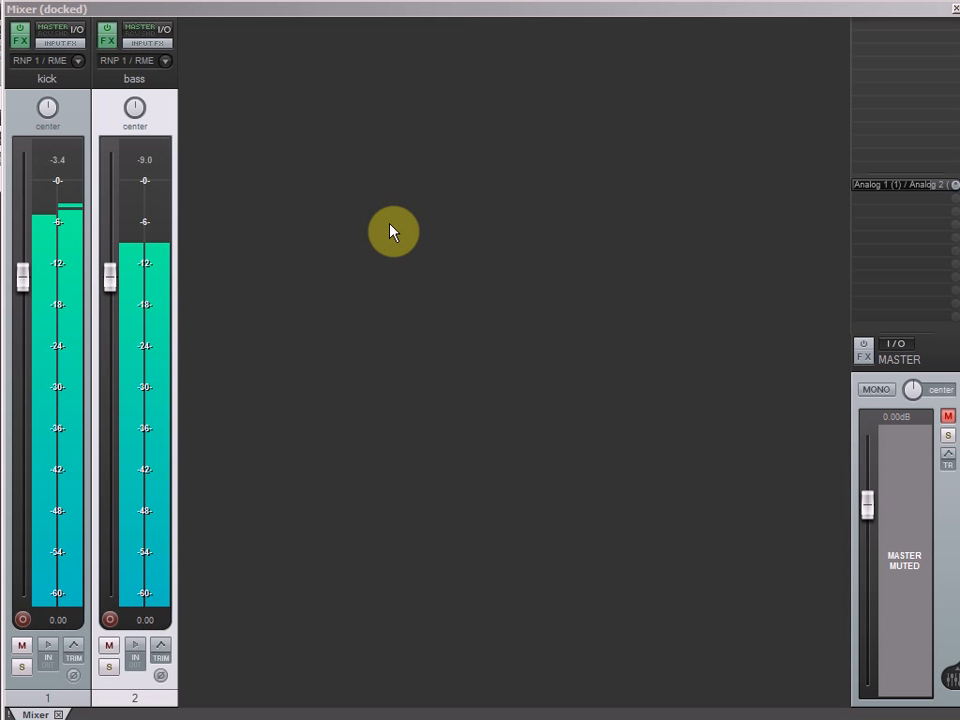
Step: Add a receive from track 1 (kick) in the bass track's routing
click(163, 38)
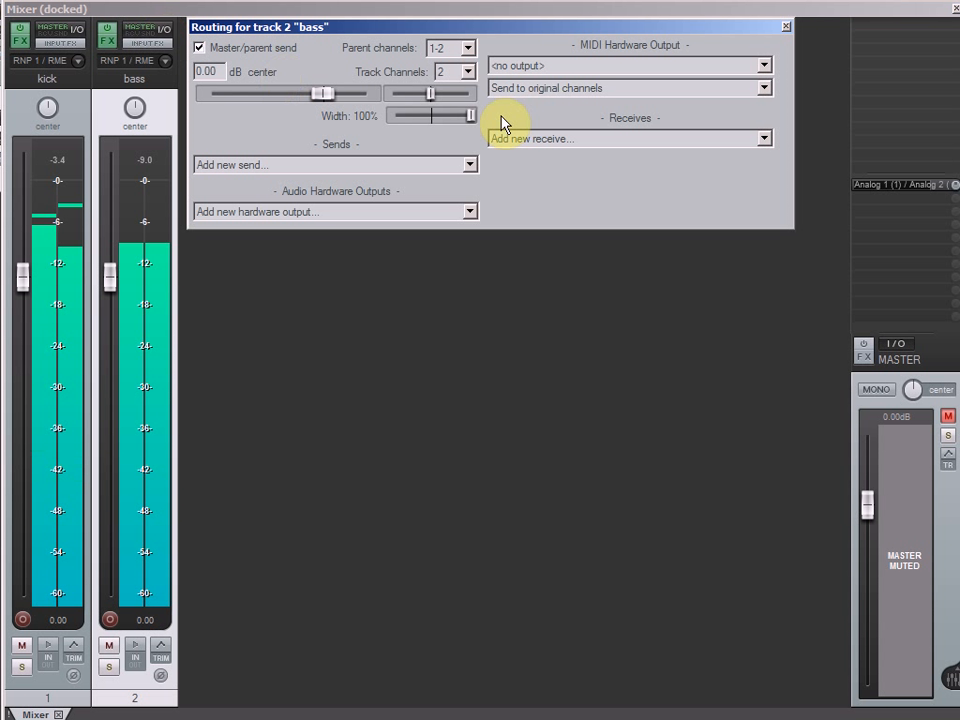
drag(497, 42, 524, 178)
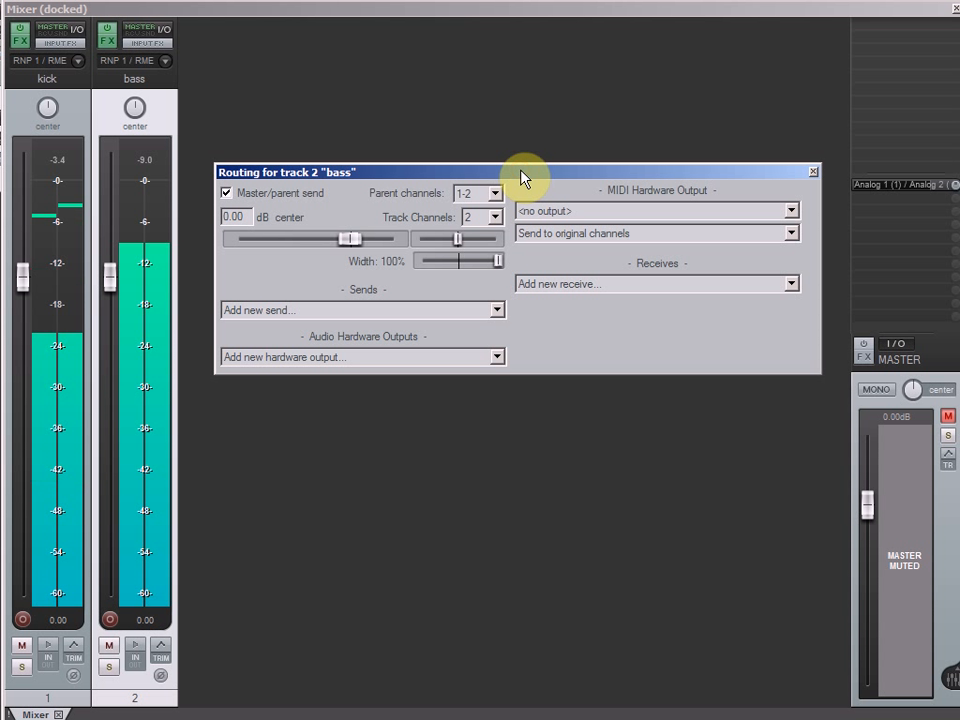
click(791, 285)
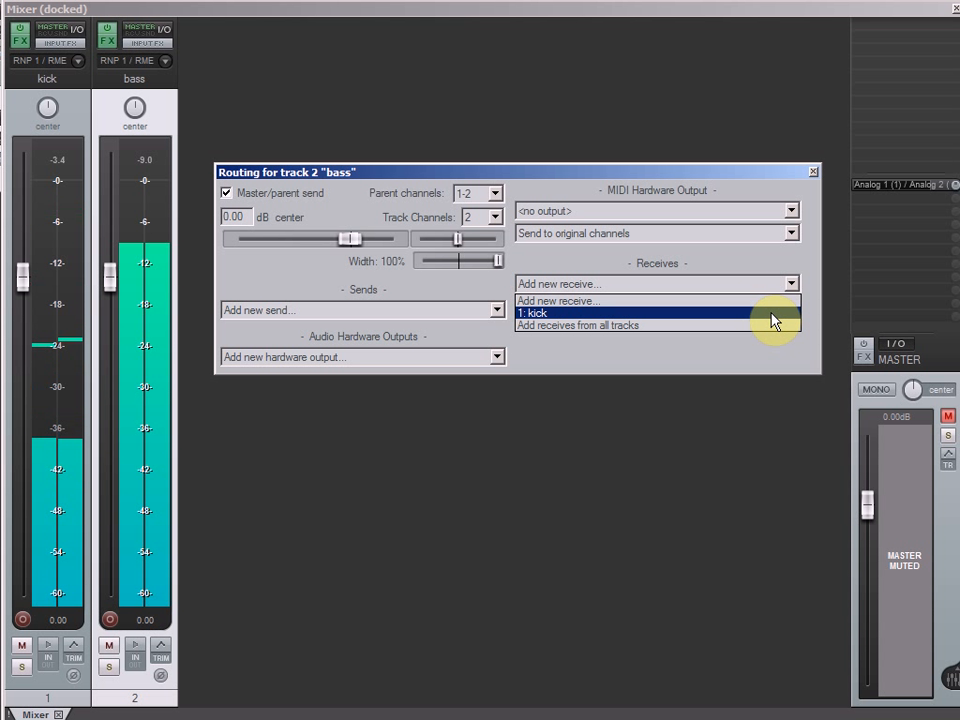
click(771, 314)
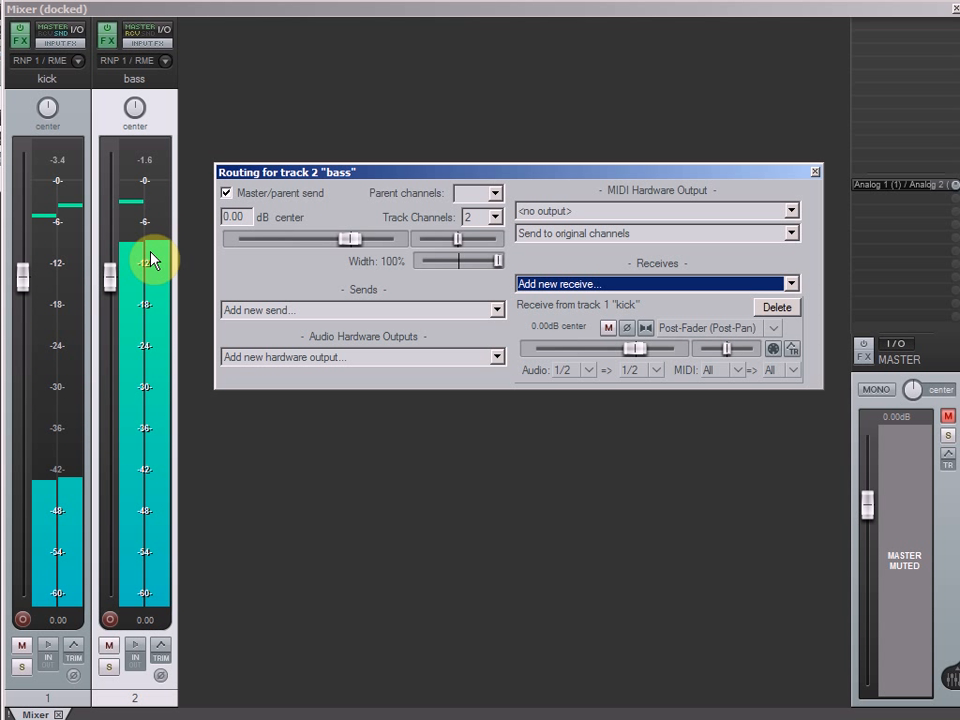
Step: Route the kick receive to new channels 3/4 on the bass track
click(655, 370)
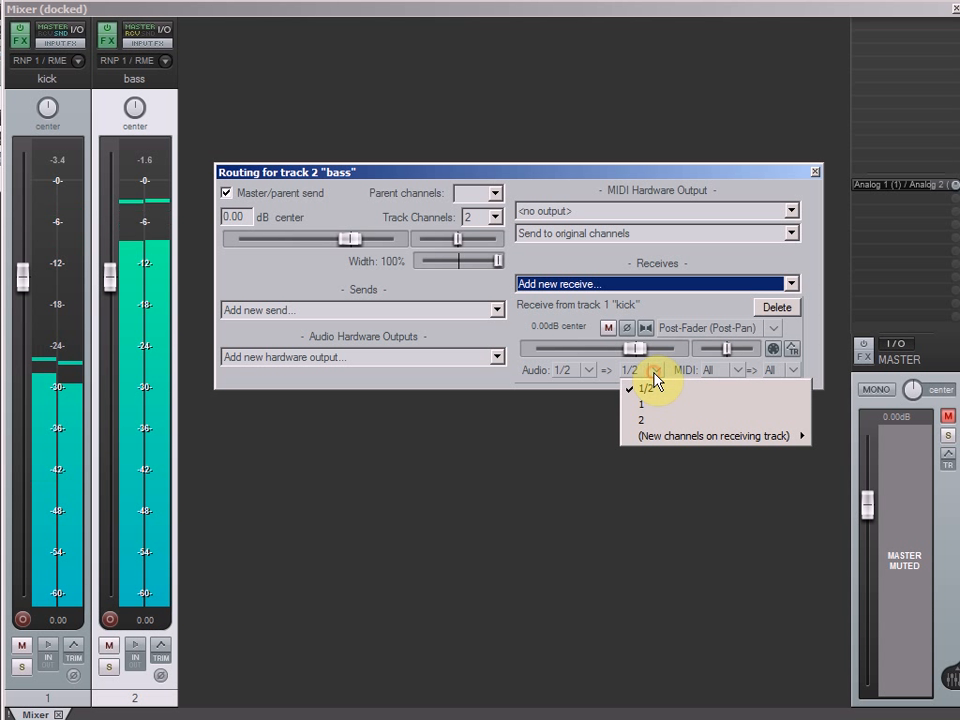
mouse_move(672, 437)
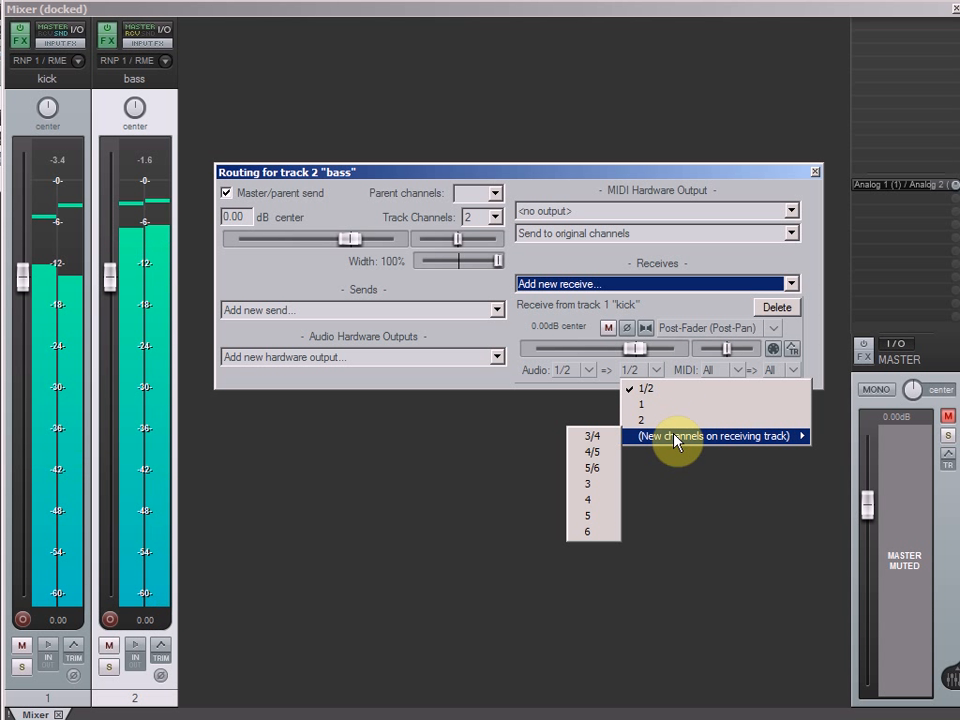
click(592, 437)
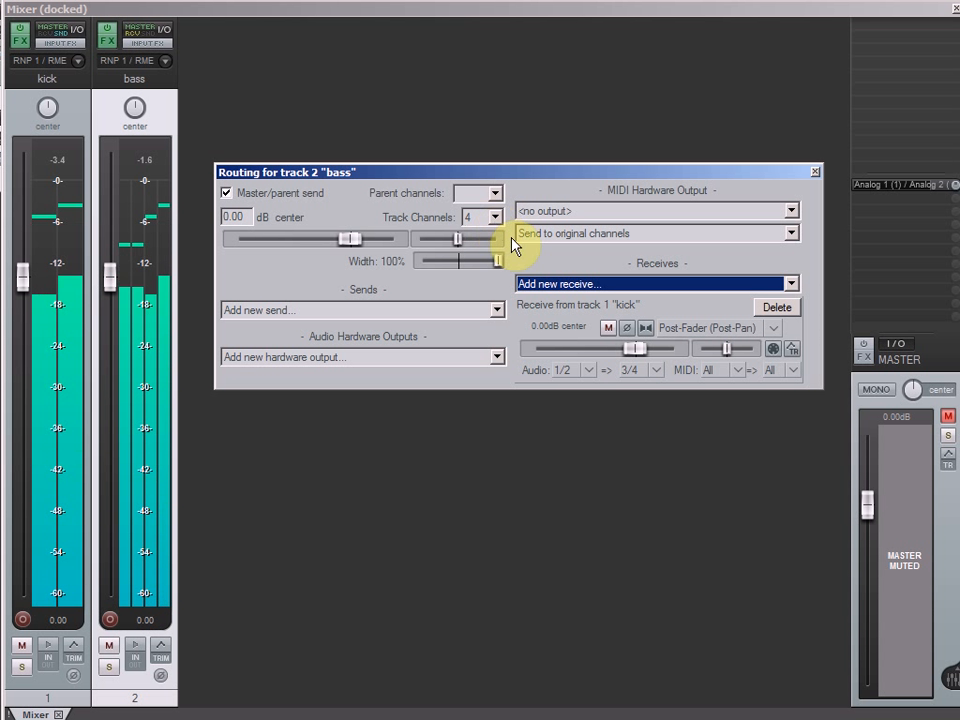
Step: Try routing the kick receive to new channels 5/6, returning it to 3/4 and the bass track to 4 channels
click(656, 371)
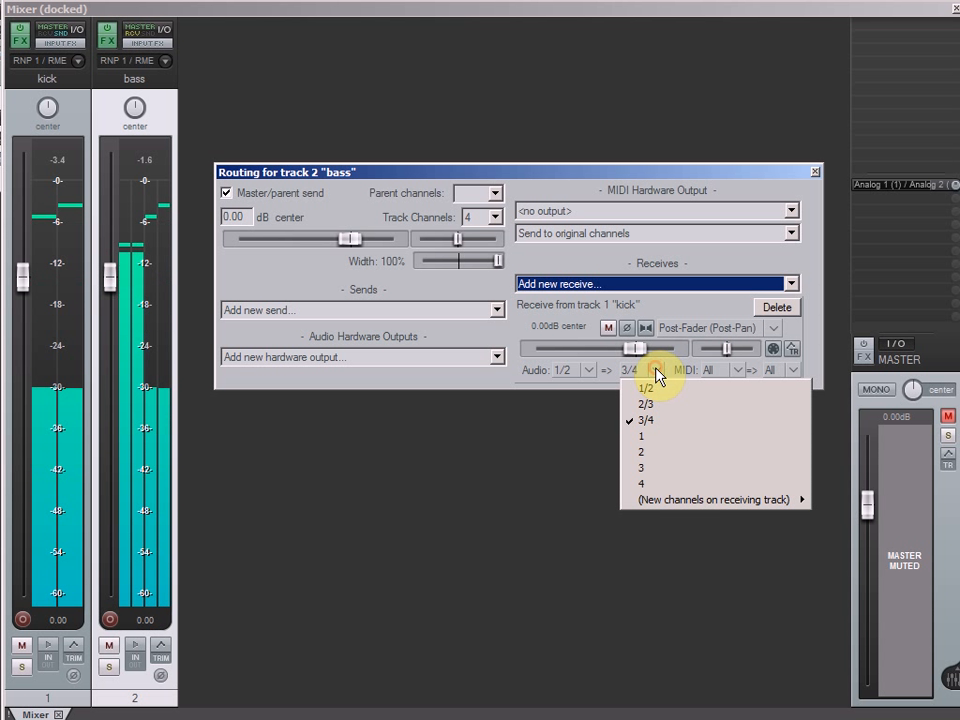
mouse_move(671, 499)
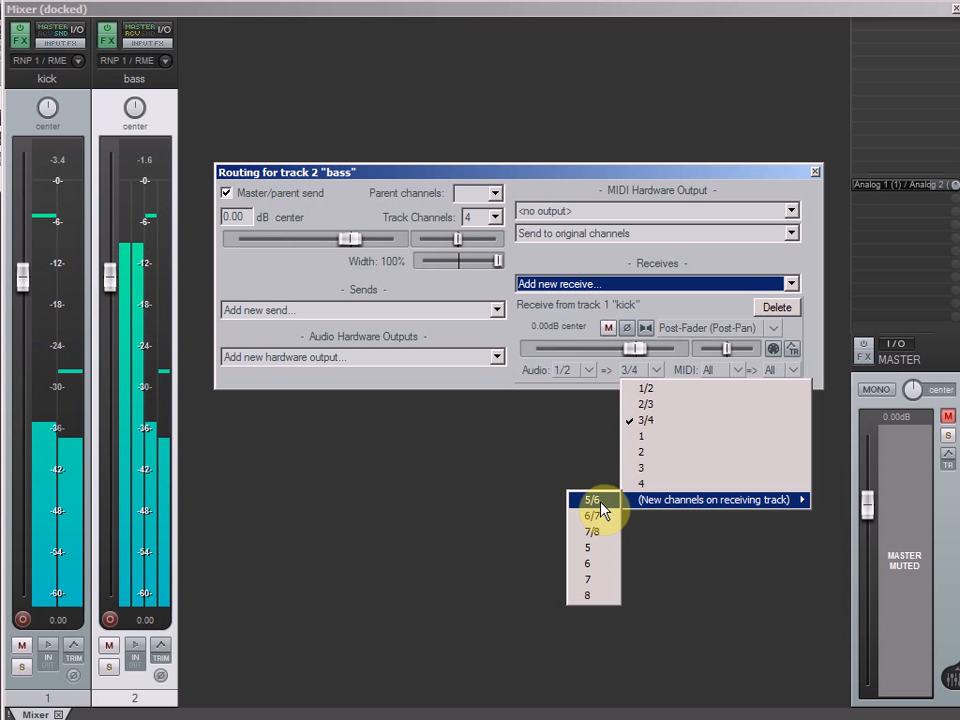
click(600, 502)
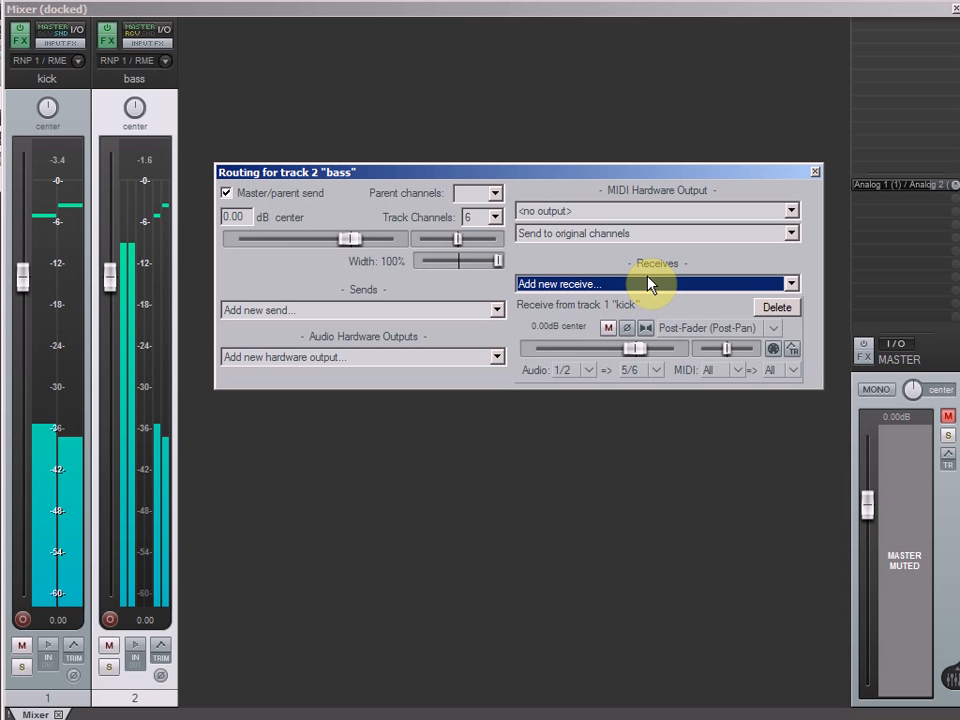
click(658, 370)
click(654, 422)
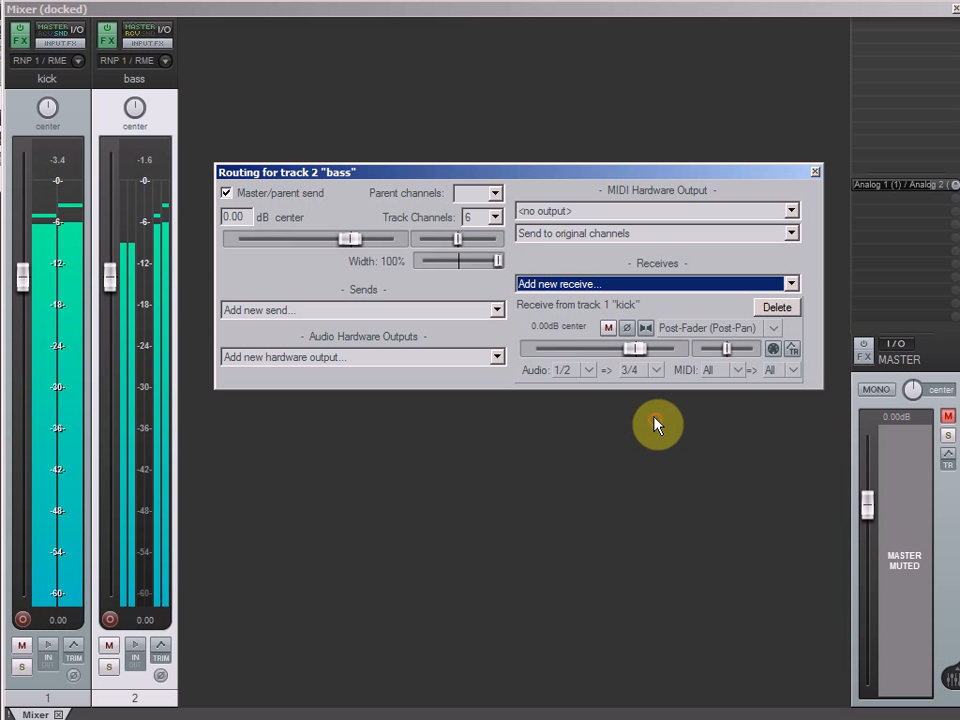
click(496, 218)
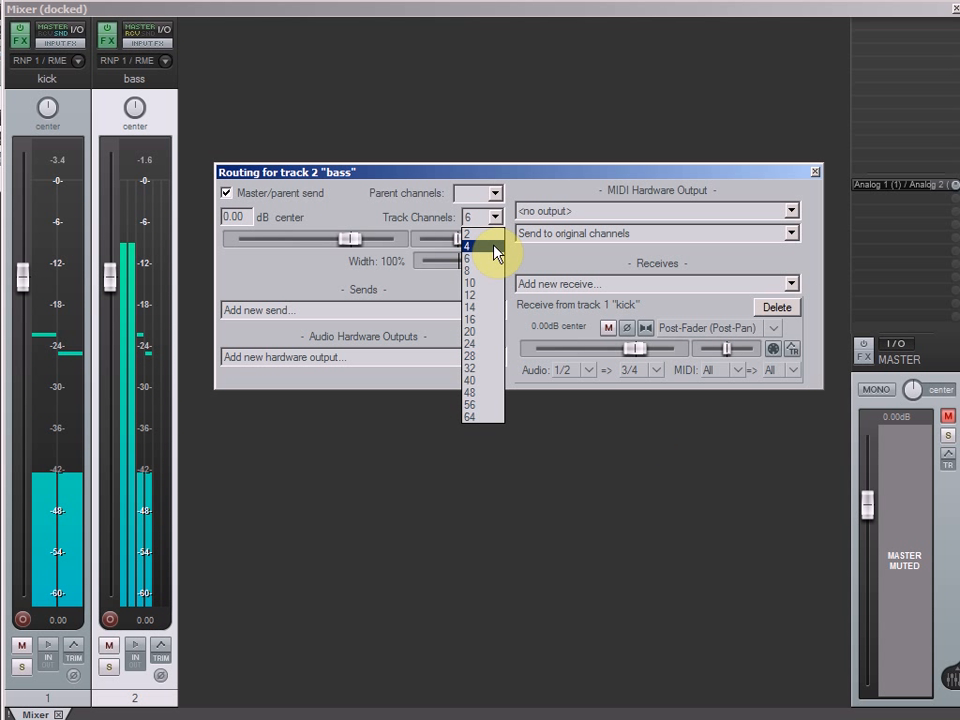
click(497, 250)
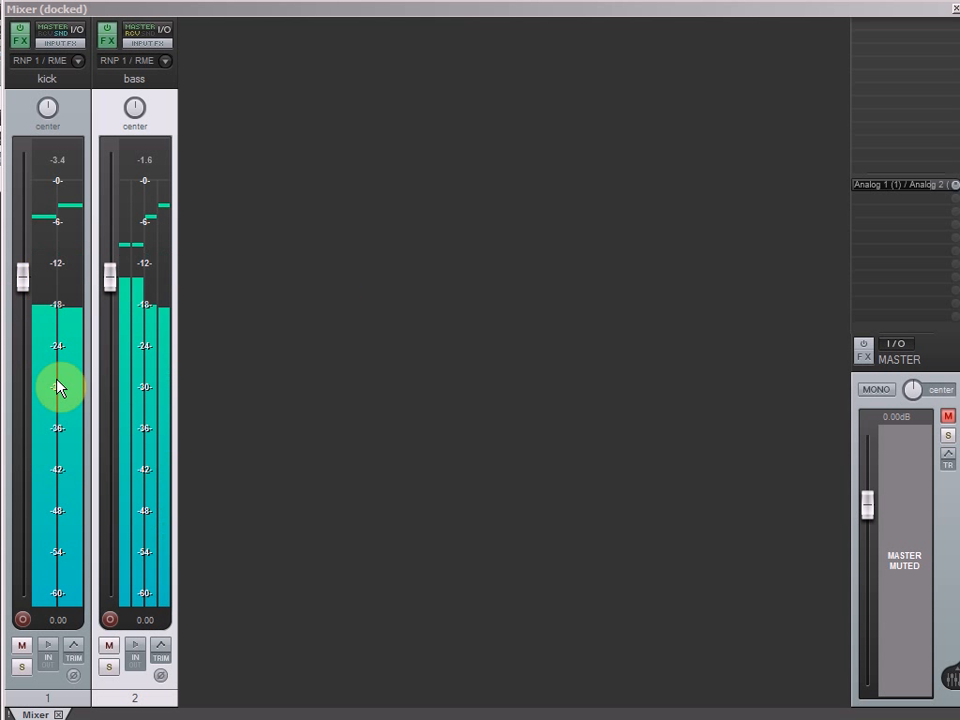
Step: Set the bass track's kick receive to Pre-Fader (Post-FX) and lower the kick track's volume fader to -inf
click(57, 305)
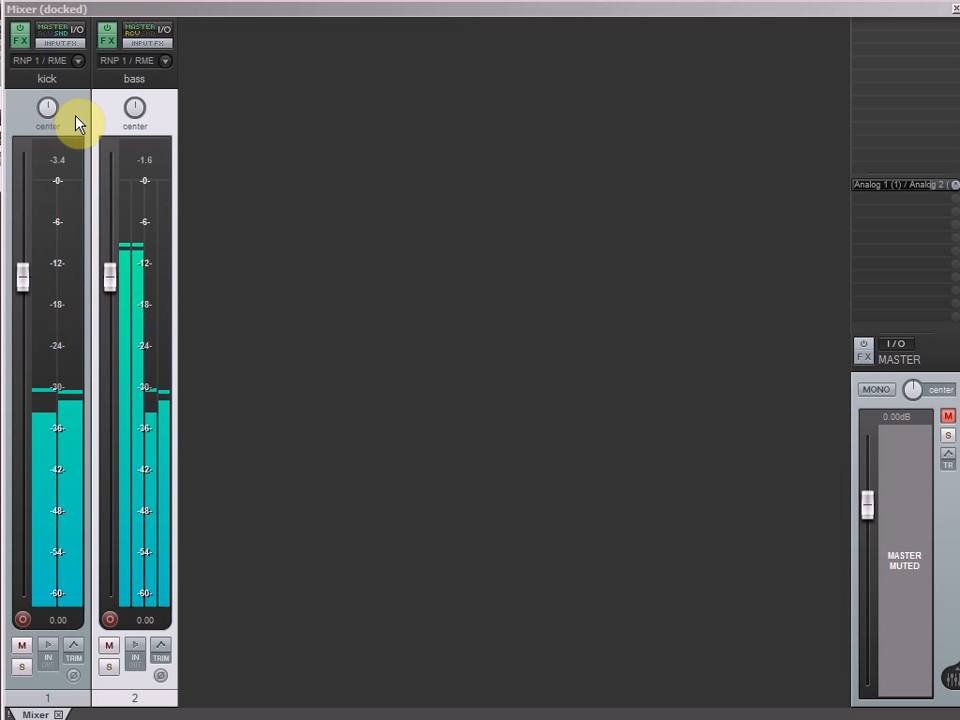
click(163, 30)
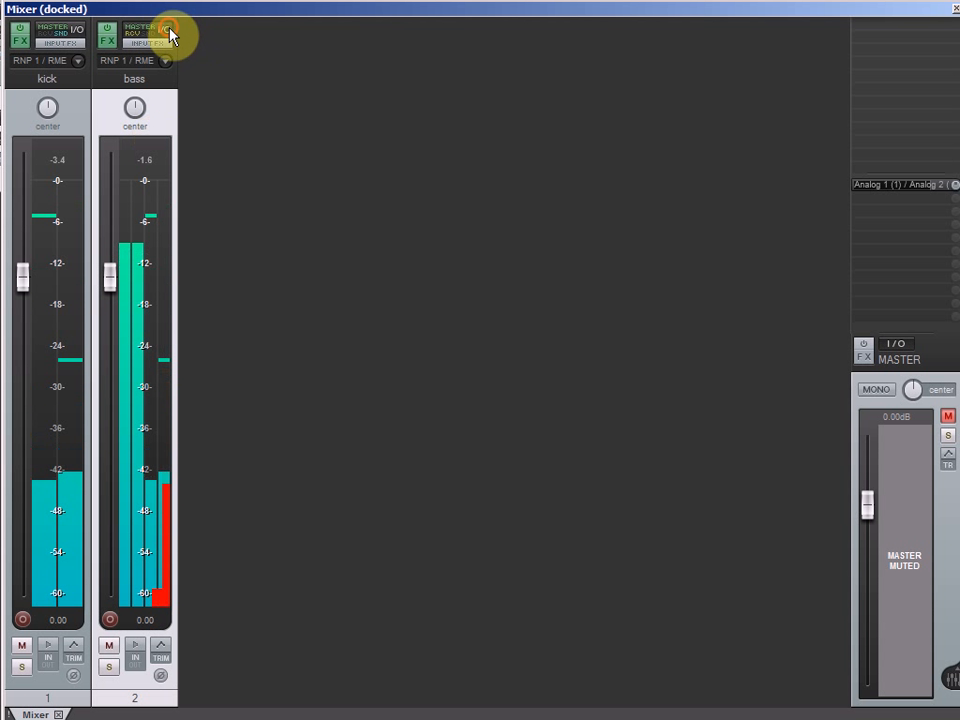
click(746, 184)
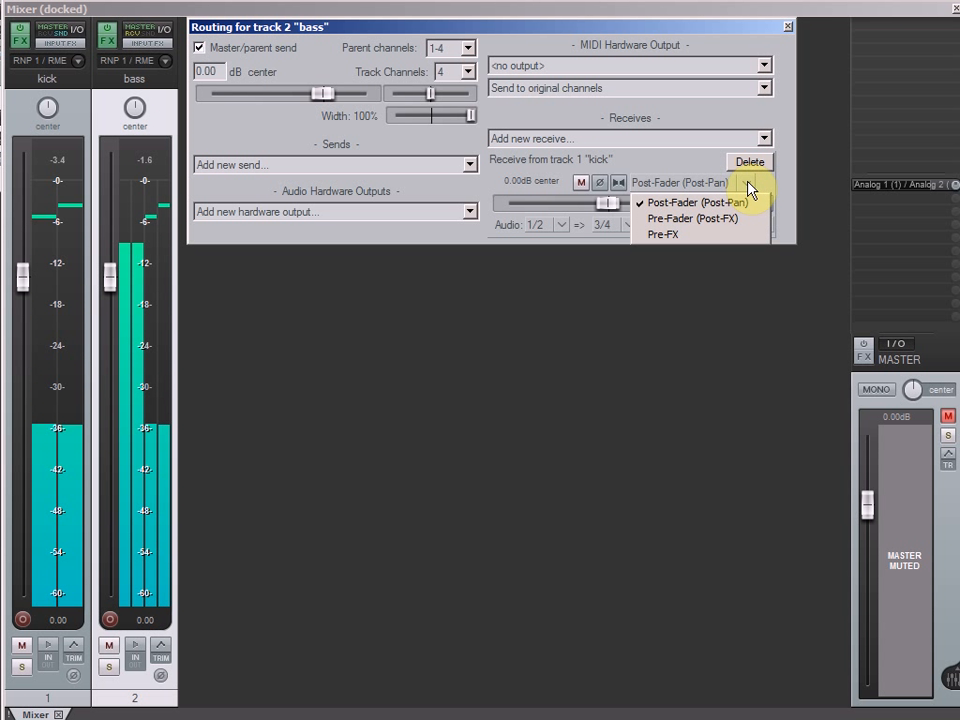
click(733, 222)
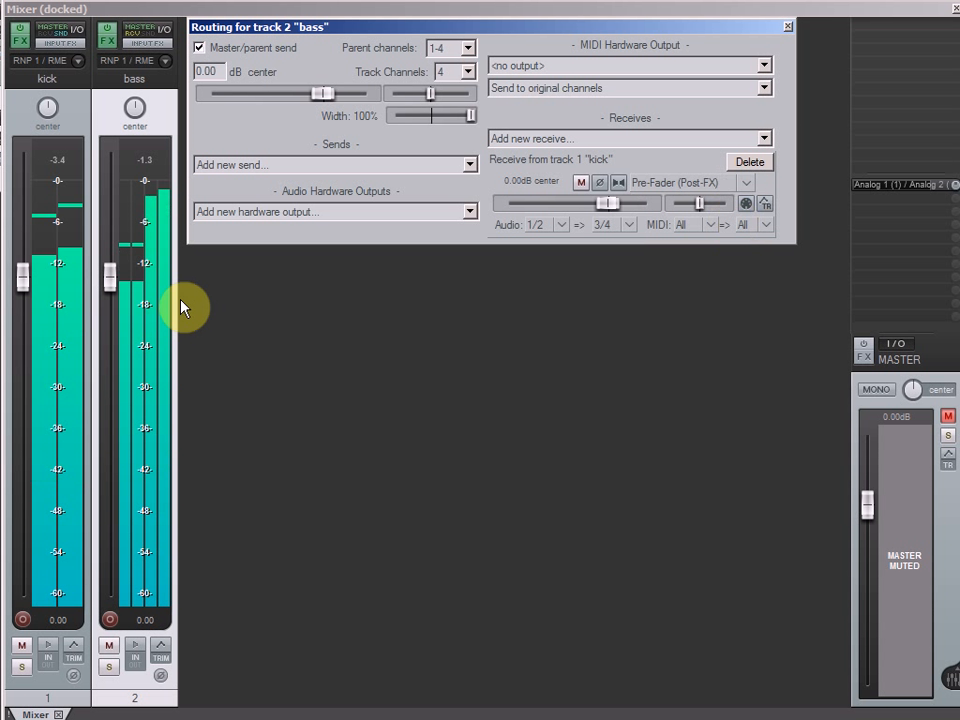
drag(24, 274, 60, 672)
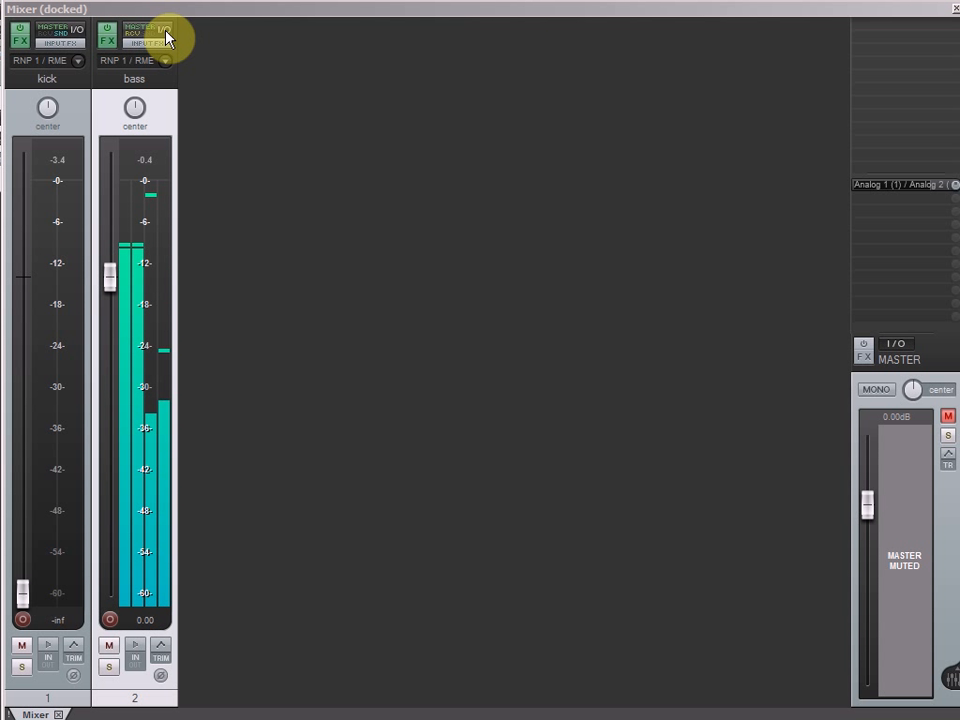
Step: Open the bass track's ReaComp, reset its threshold to 0 dB and lower it to -19.1 dB
click(106, 41)
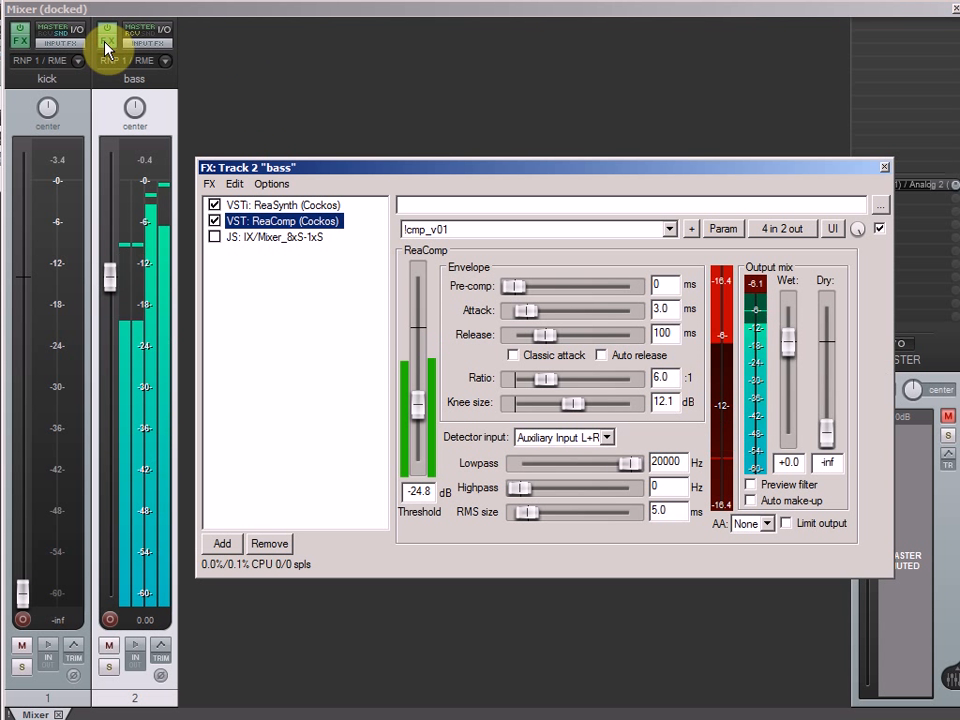
drag(364, 170, 352, 155)
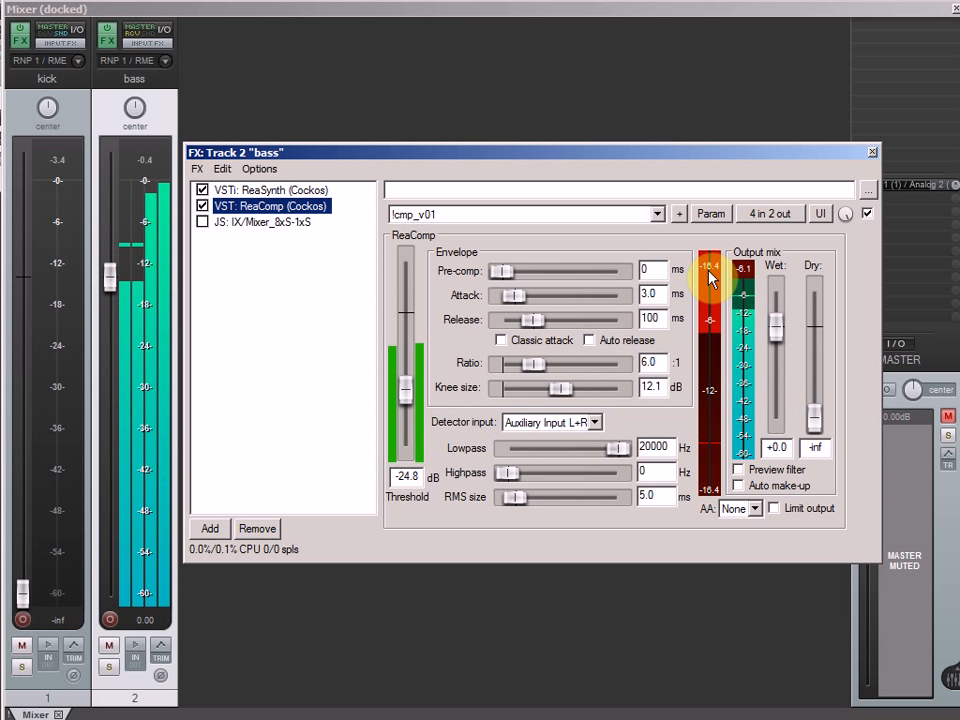
double_click(410, 393)
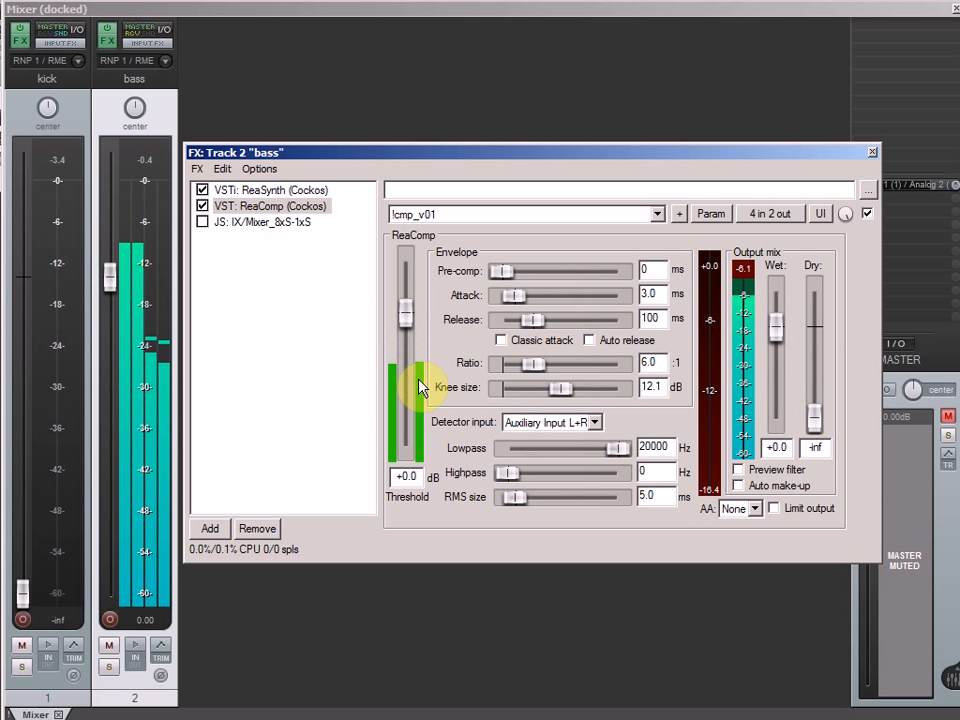
click(405, 317)
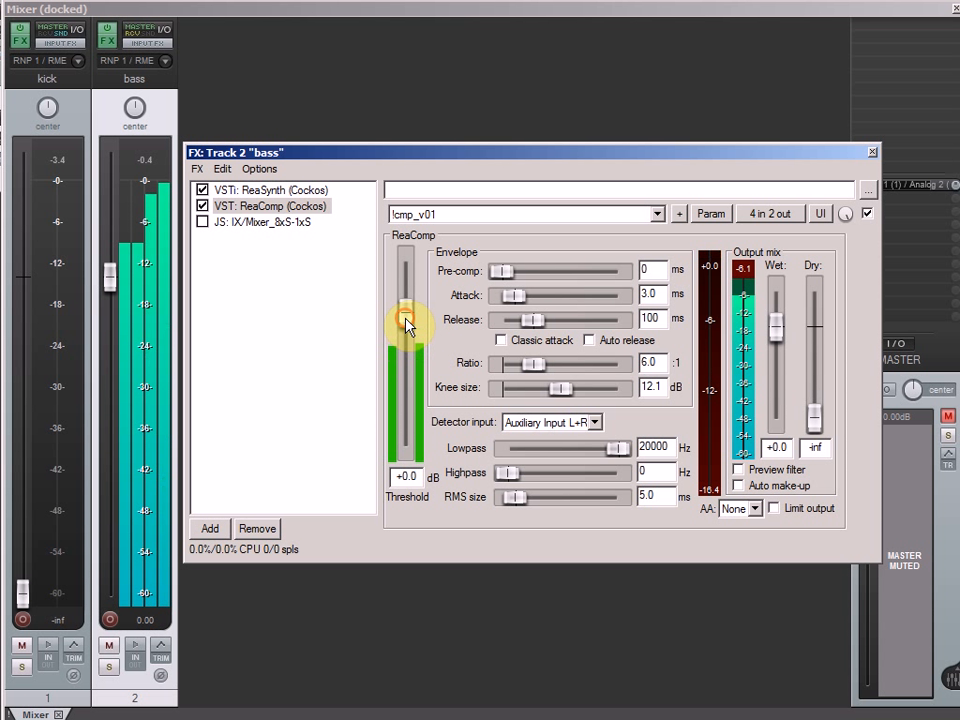
drag(405, 320, 401, 375)
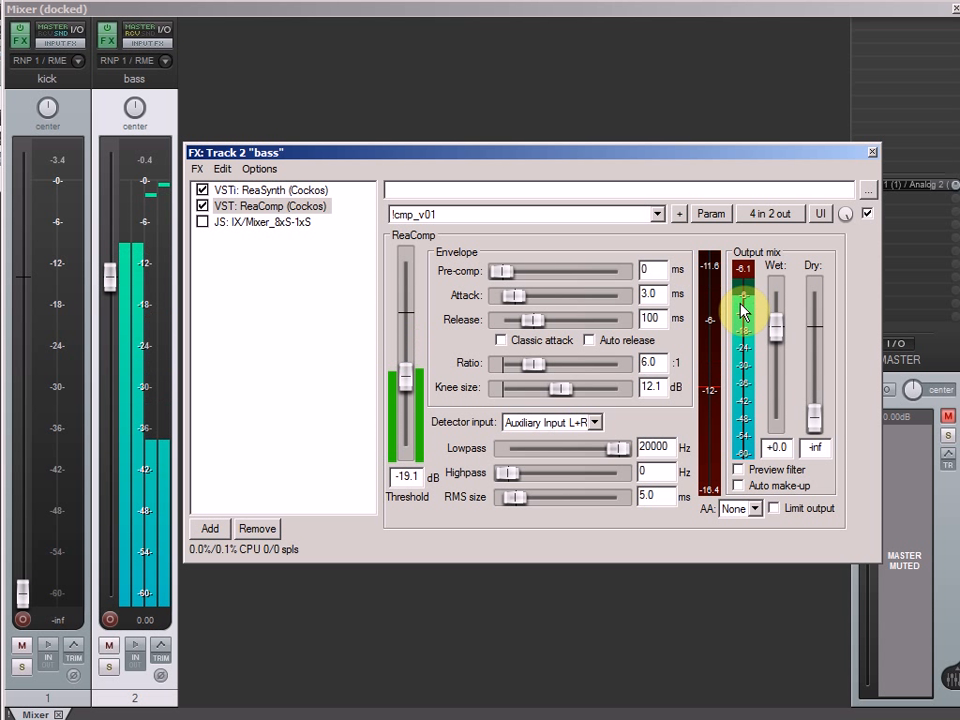
Step: Stop and restart playback to monitor the bass track's meters and ReaComp gain reduction
key(space)
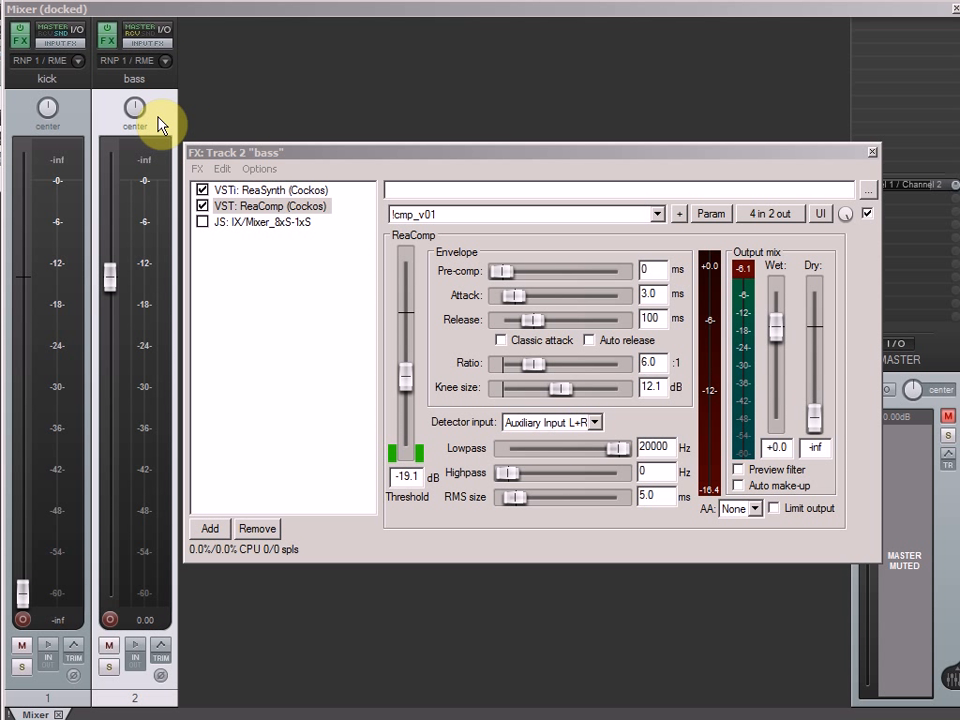
click(313, 153)
key(space)
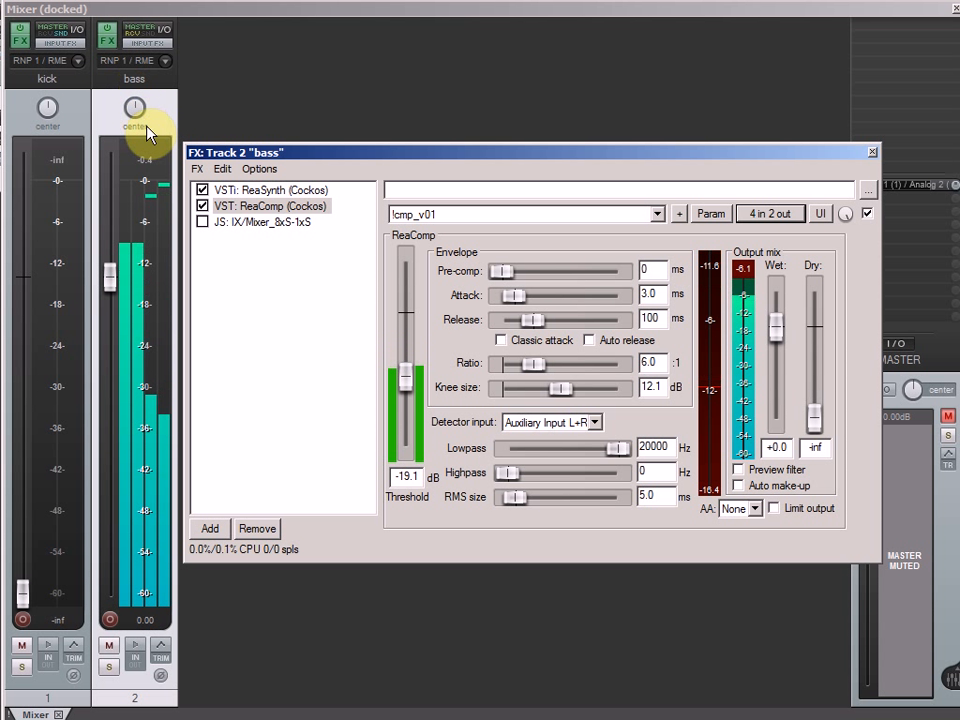
Step: Open ReaComp's plug-in pin connector, move it clear of the controls and examine the input and output channel mapping during playback
click(777, 222)
drag(786, 238, 508, 262)
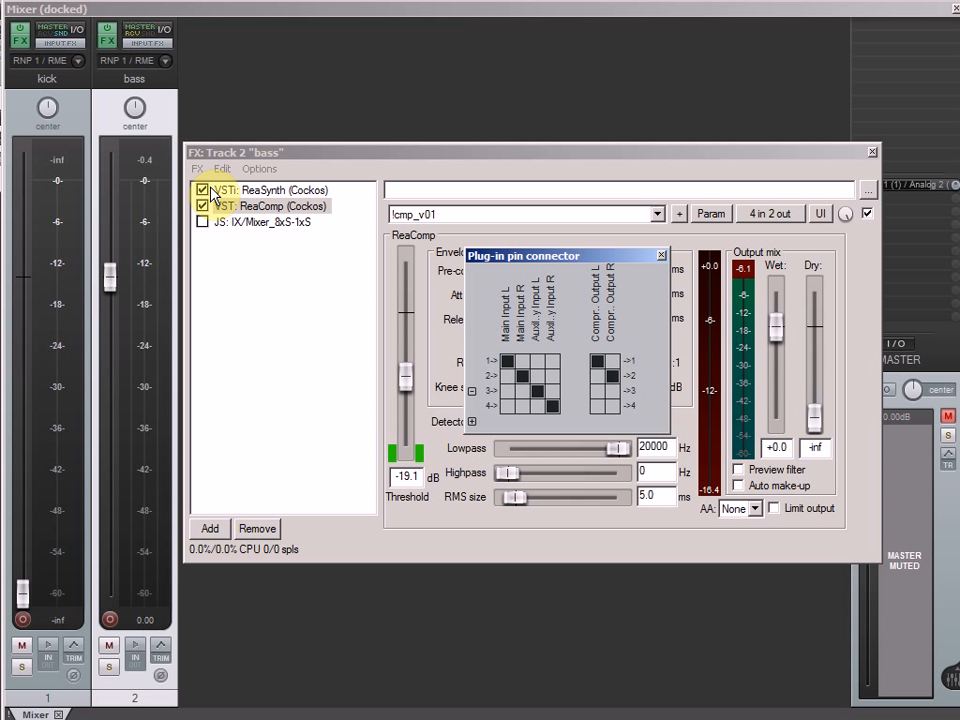
key(space)
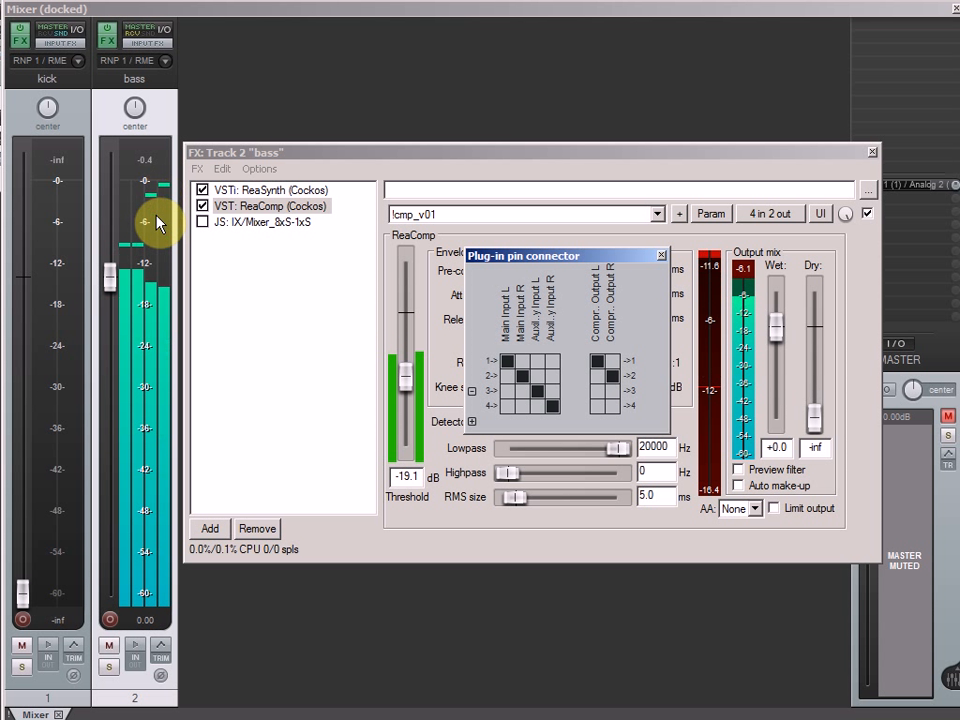
click(553, 406)
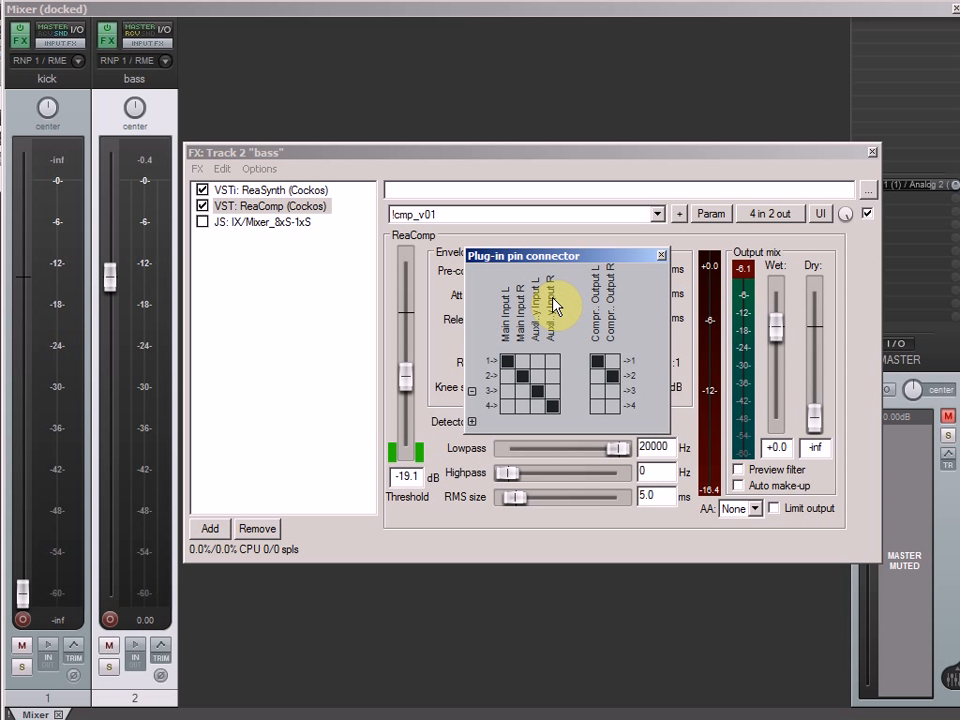
drag(561, 259, 561, 151)
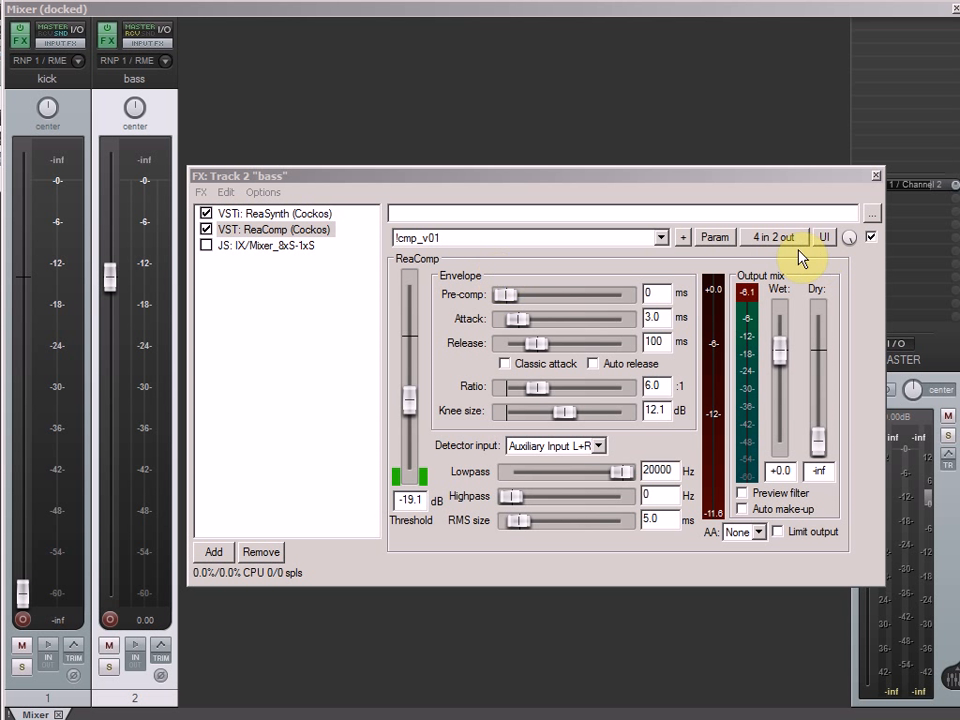
click(782, 242)
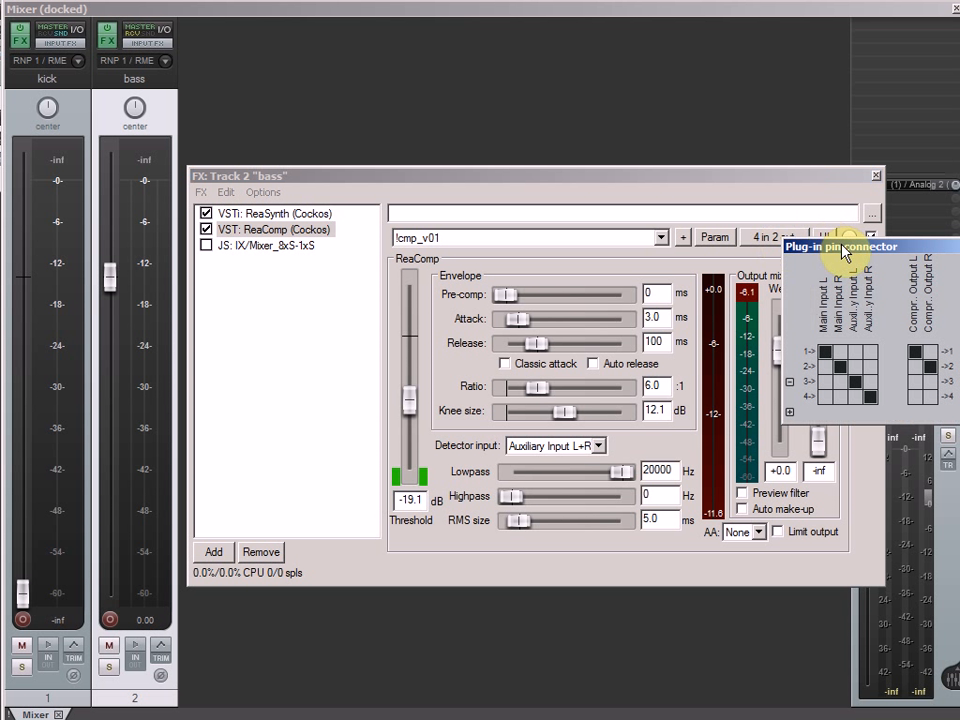
drag(842, 245, 515, 285)
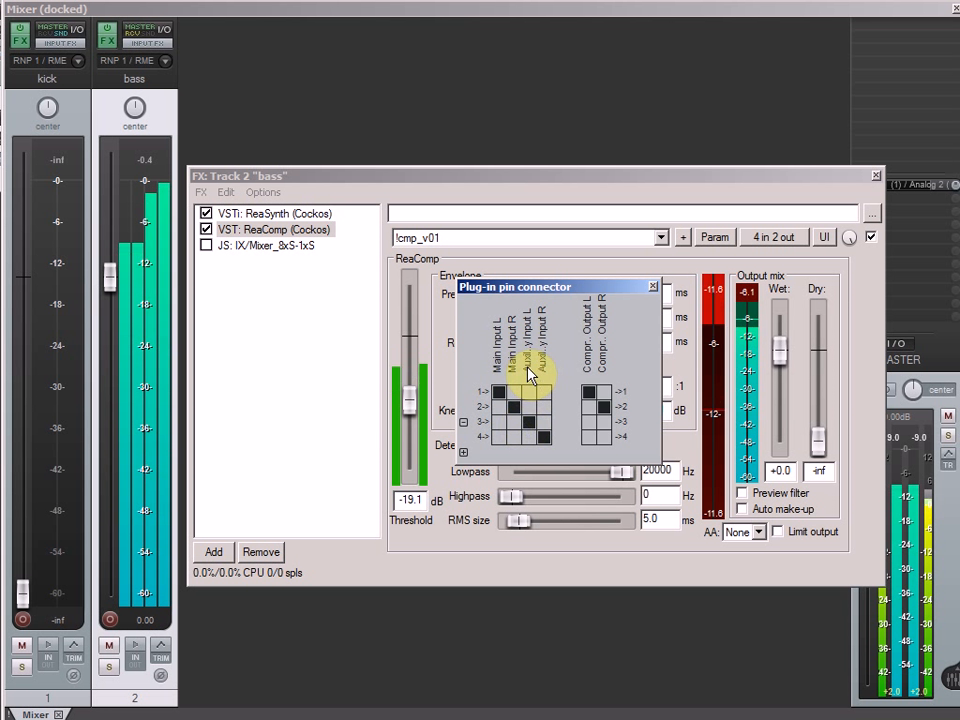
drag(568, 287, 560, 166)
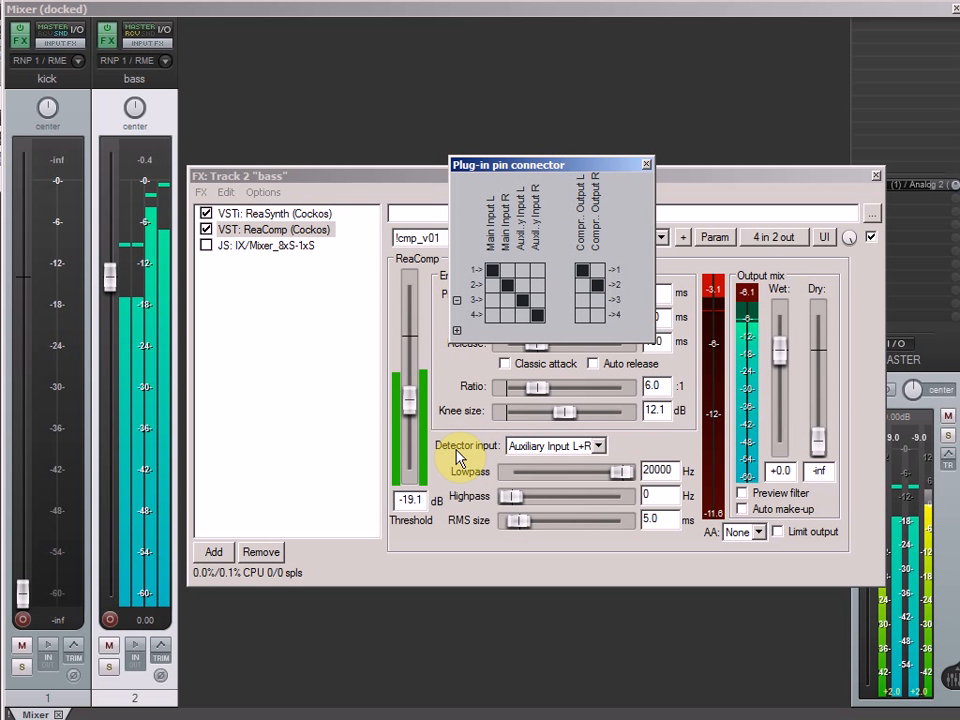
Step: Try disconnecting track channels 3 and 4 from ReaComp's auxiliary inputs L and R, and reconnect both pins
click(537, 314)
click(522, 301)
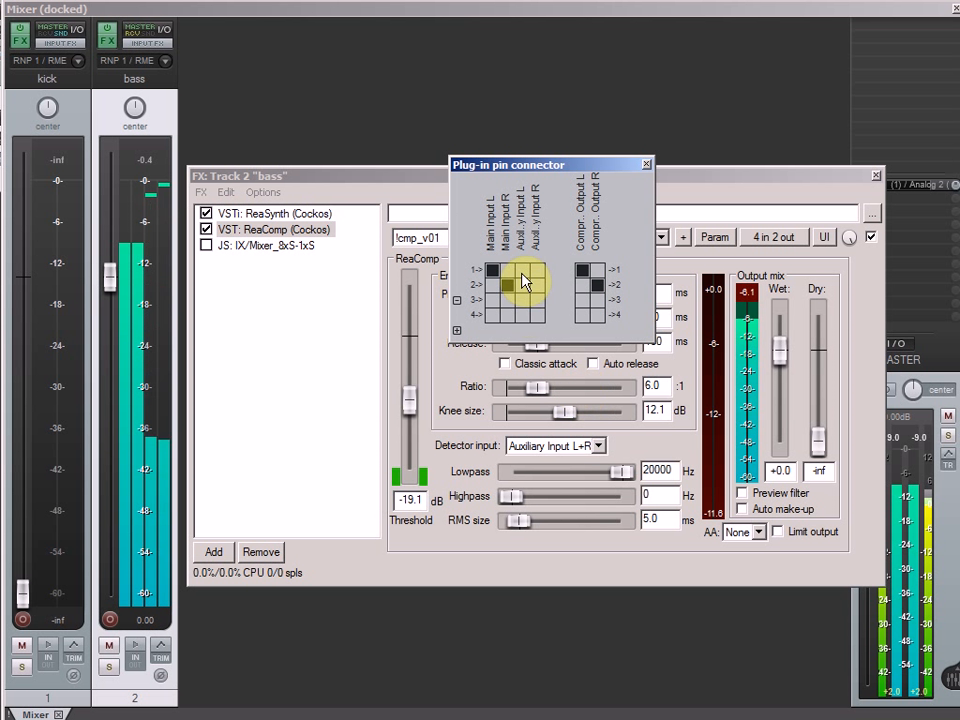
click(522, 300)
click(537, 315)
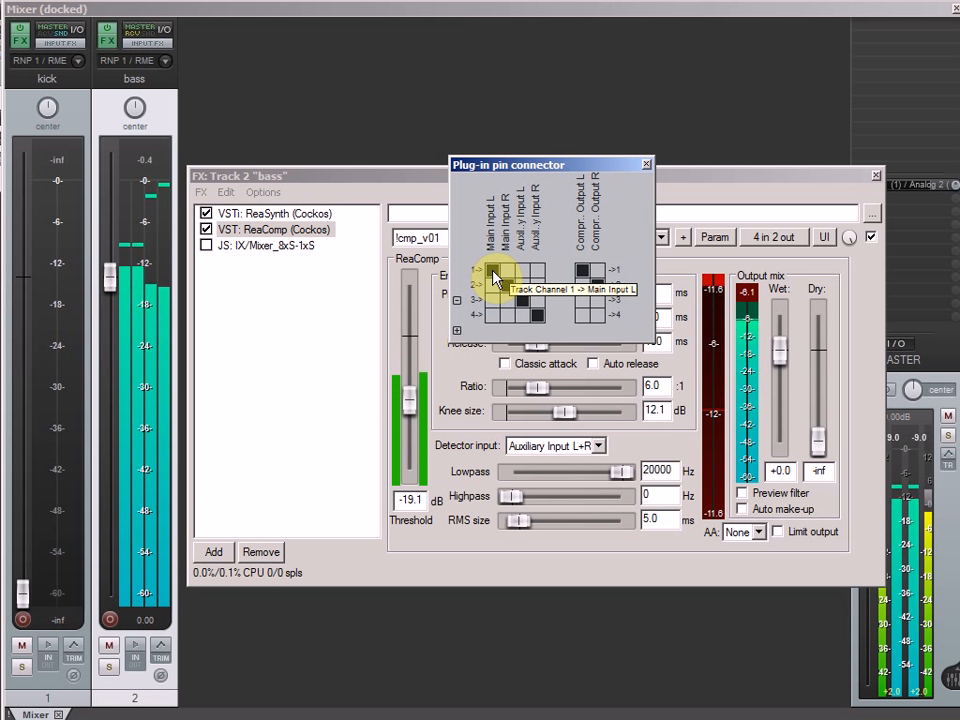
Step: Try disconnecting track channels 1 and 2 from ReaComp's main inputs L and R, and reconnect both pins
click(493, 271)
click(508, 286)
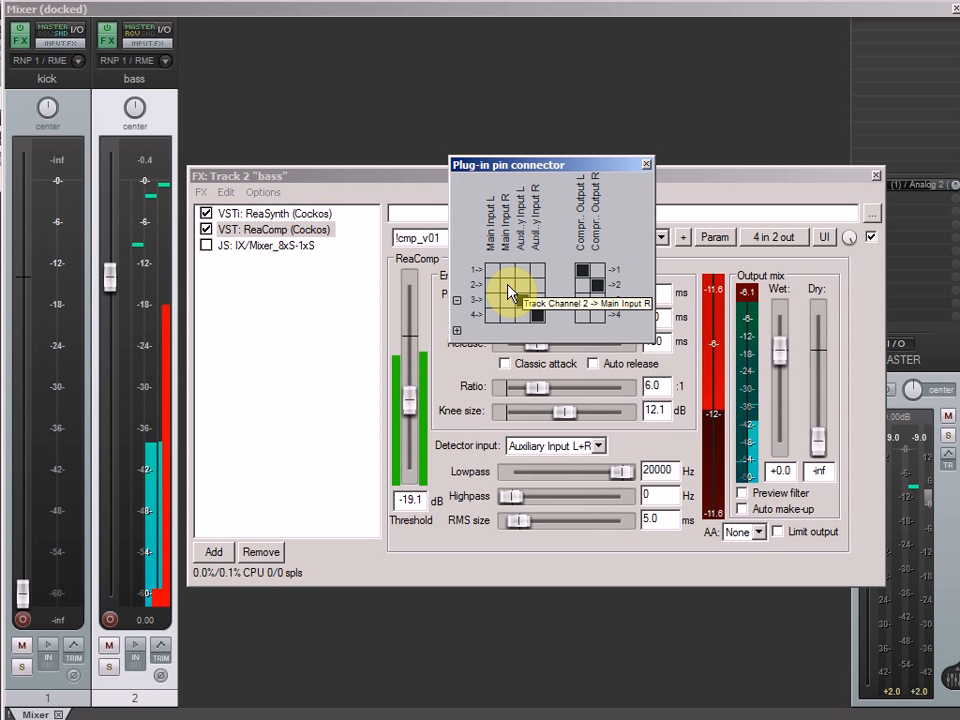
click(522, 300)
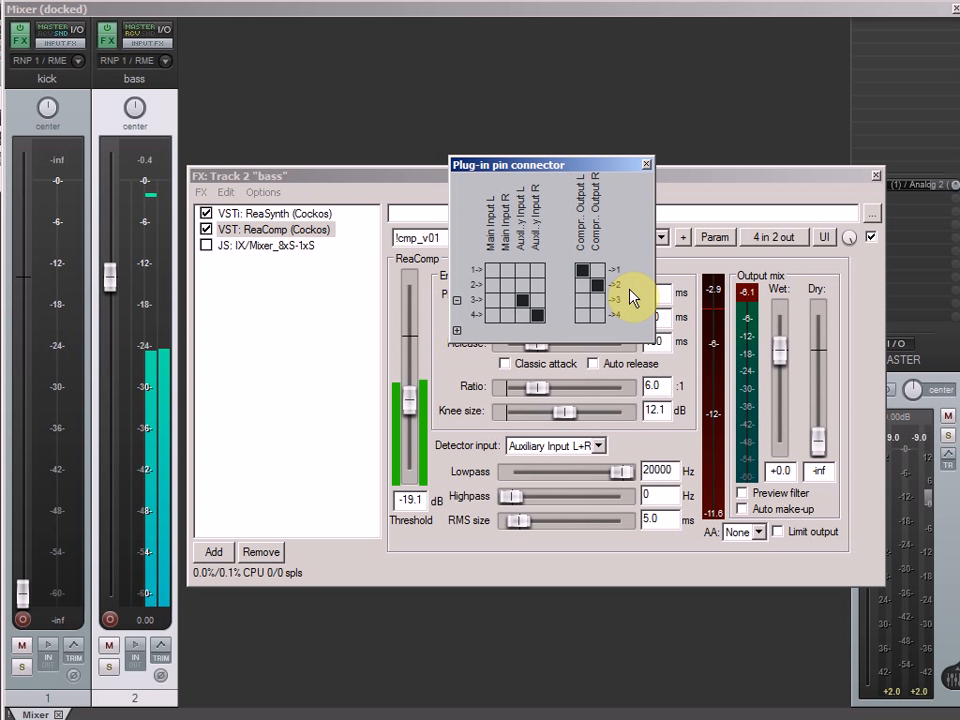
click(595, 283)
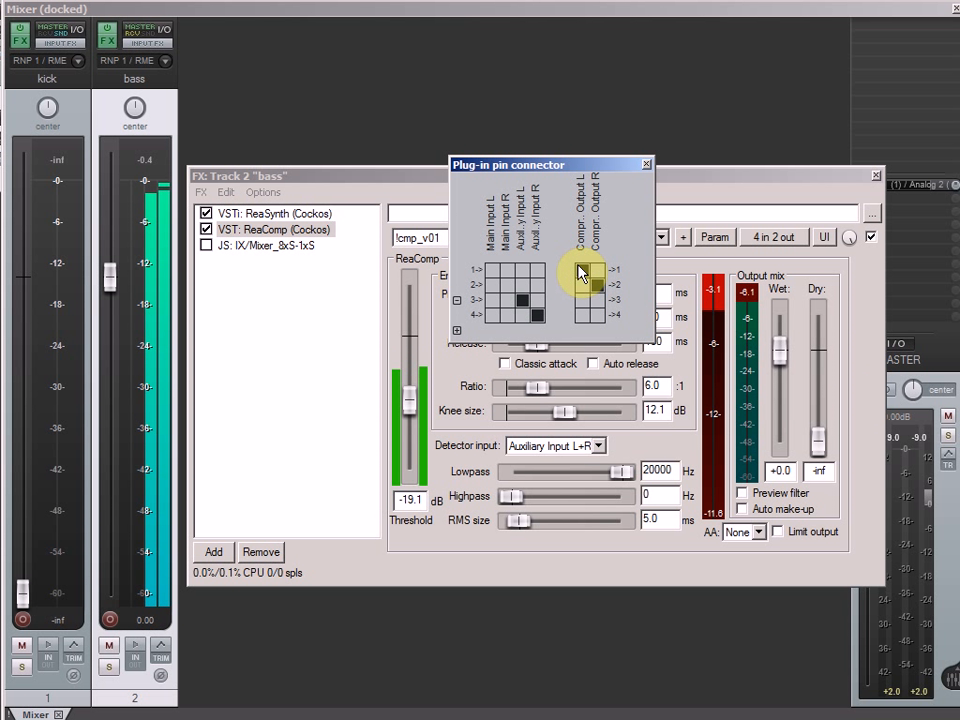
click(492, 272)
click(507, 287)
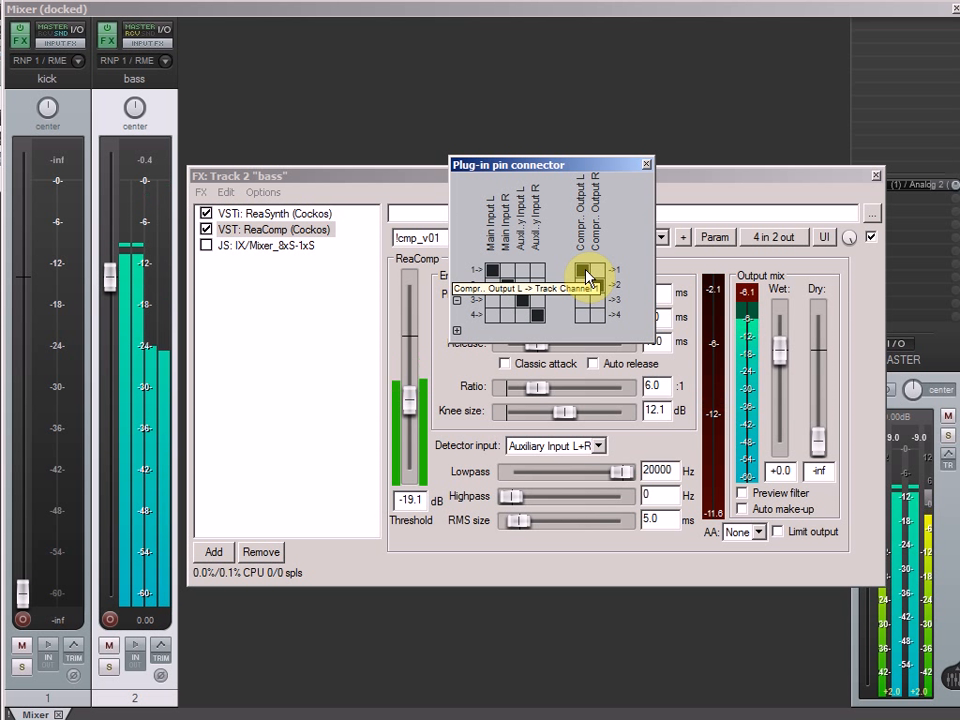
Step: Try disconnecting ReaComp's outputs L and R from track channels 1 and 2, and reconnect both pins
click(596, 283)
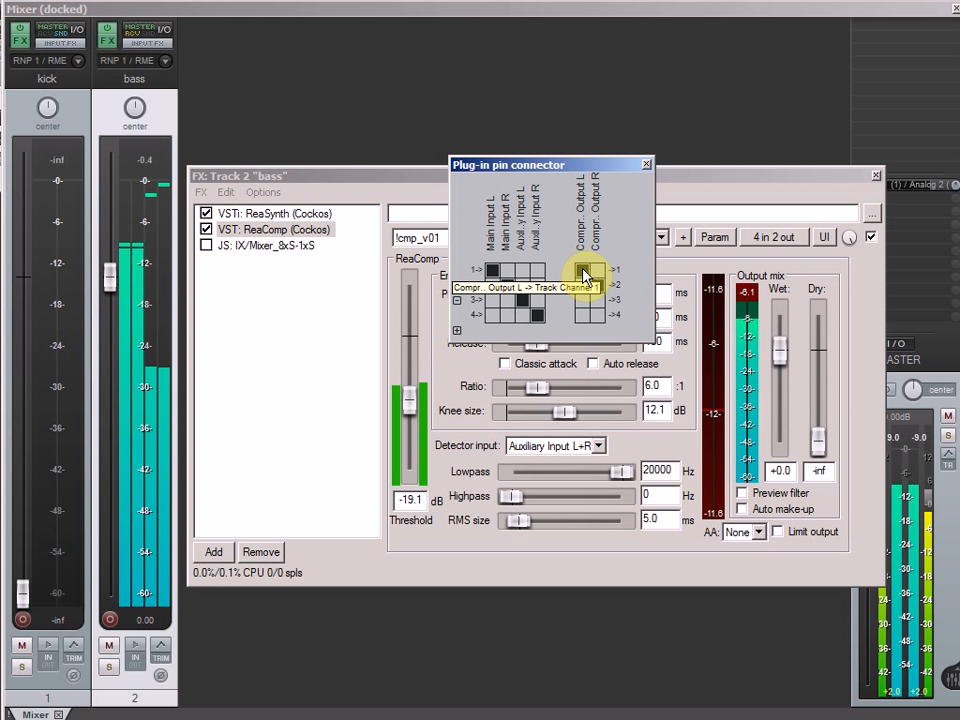
click(585, 272)
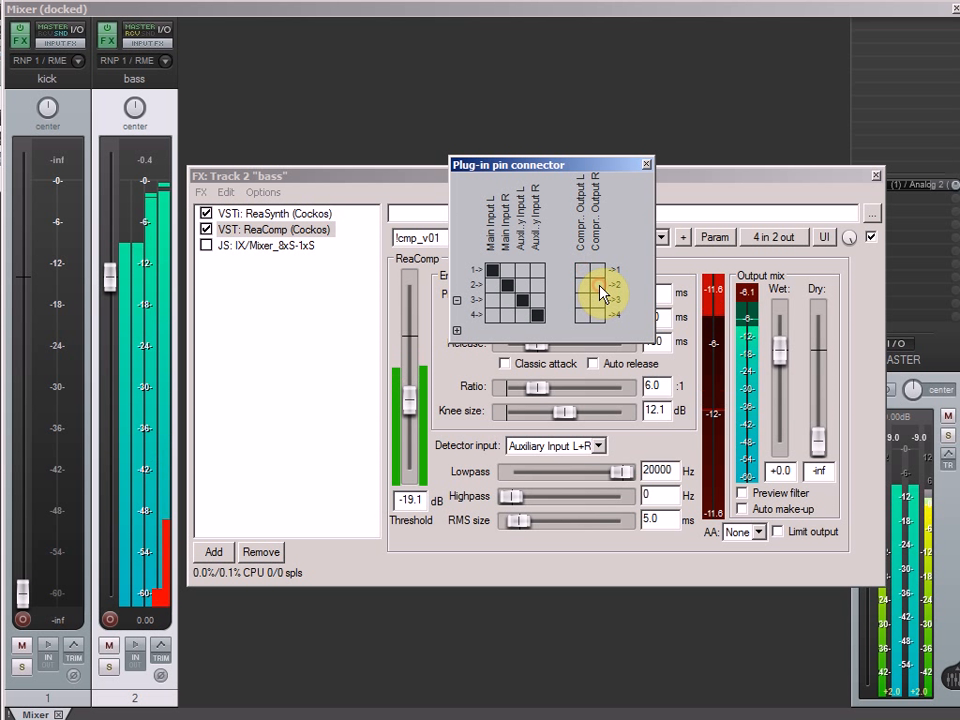
click(599, 286)
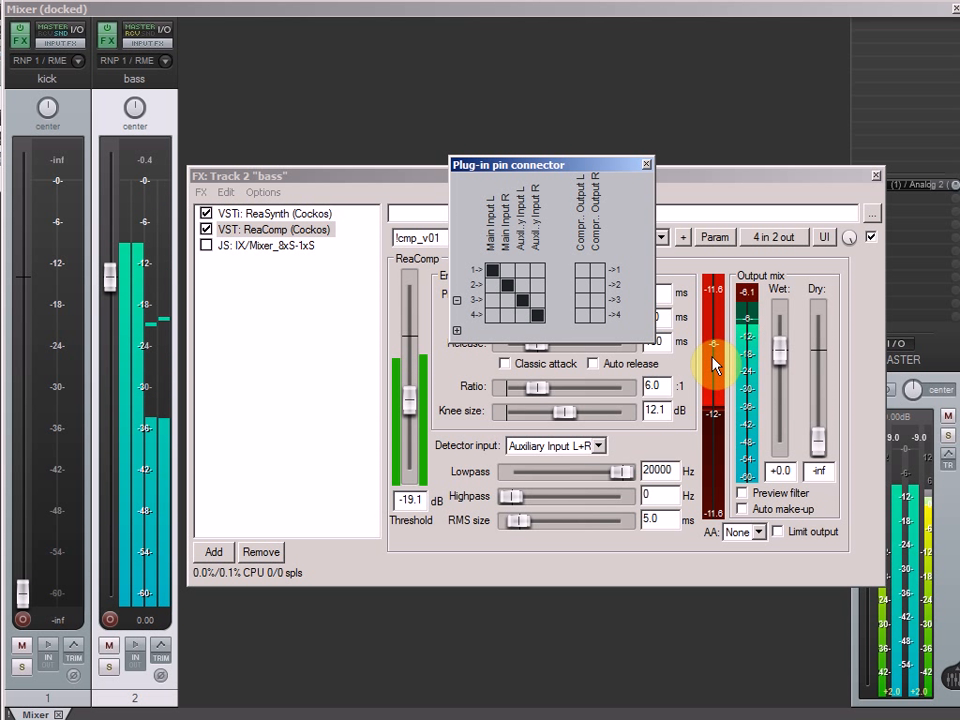
click(507, 284)
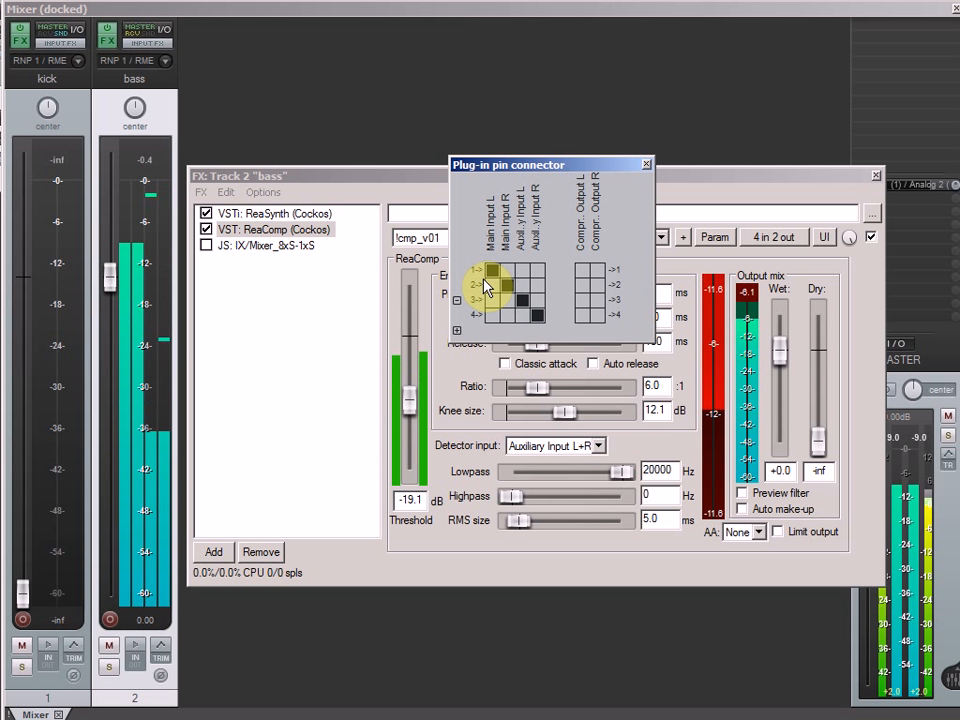
click(582, 271)
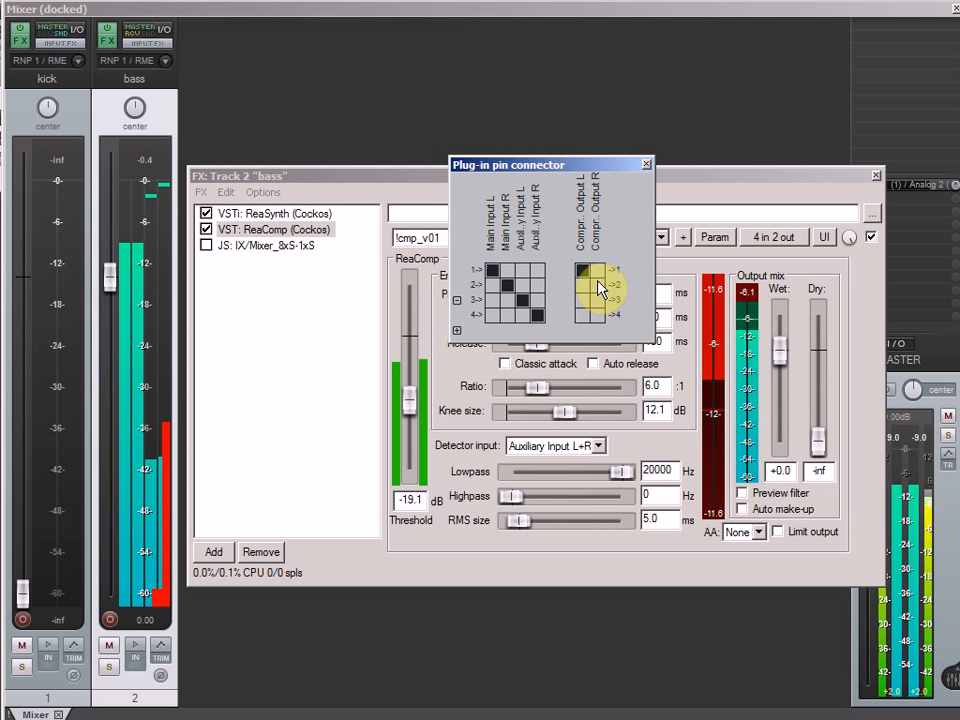
click(597, 287)
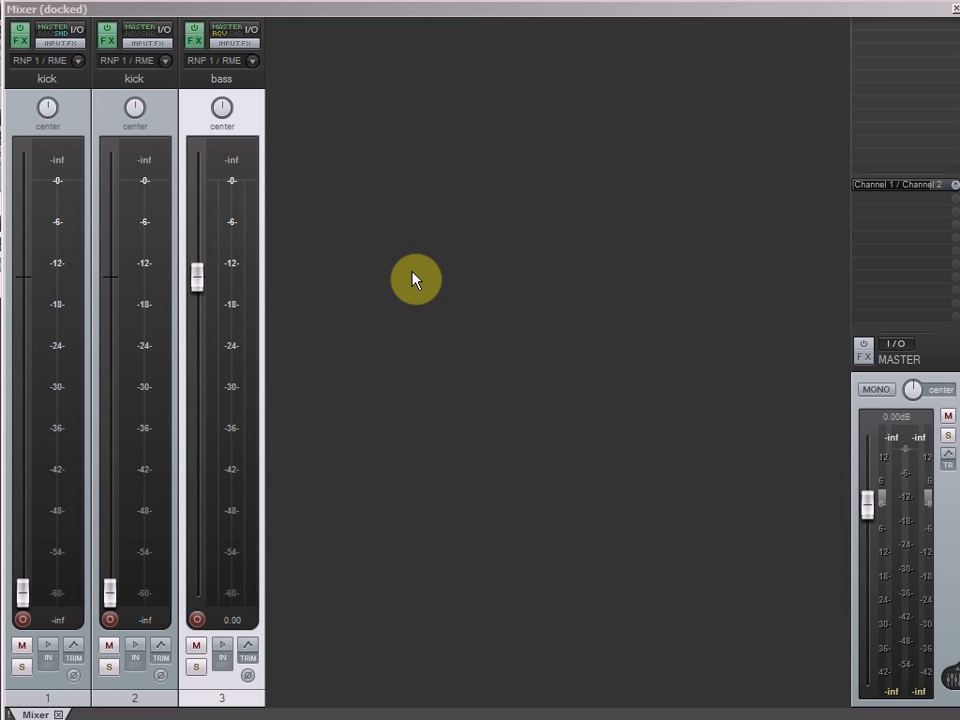
Step: Open the routing window of the bass track on track 3 and move it slightly lower
click(160, 117)
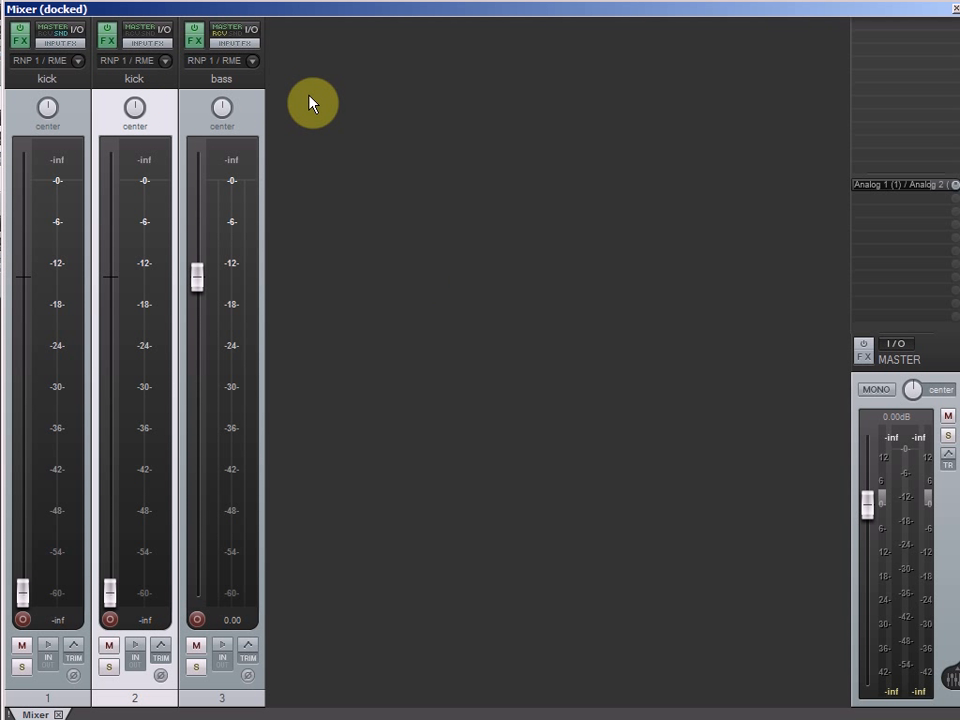
click(251, 108)
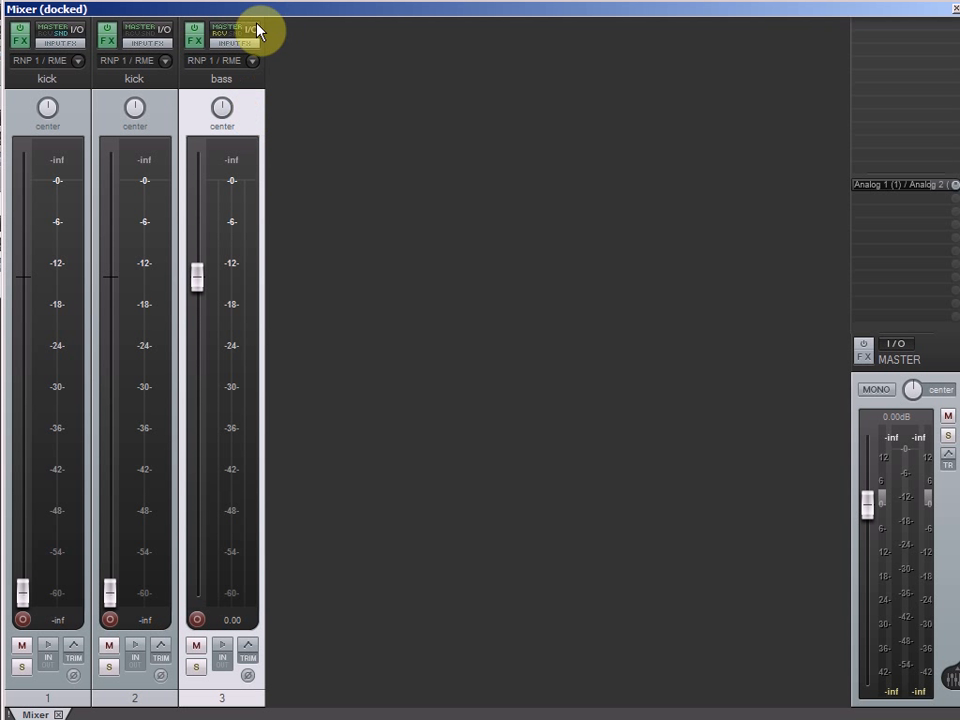
click(254, 33)
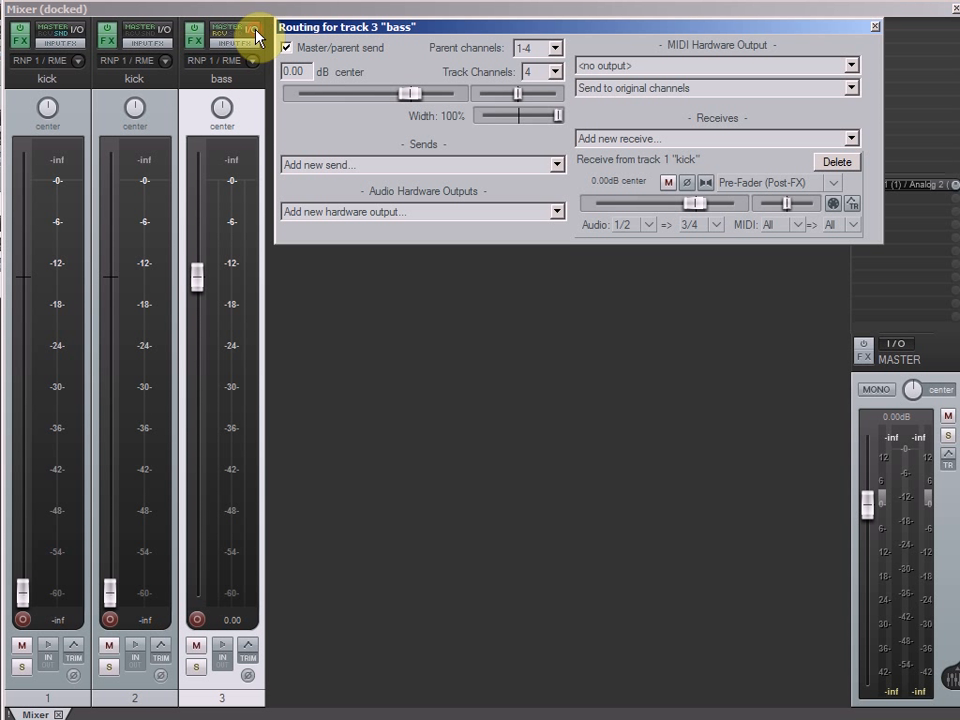
drag(412, 28, 414, 49)
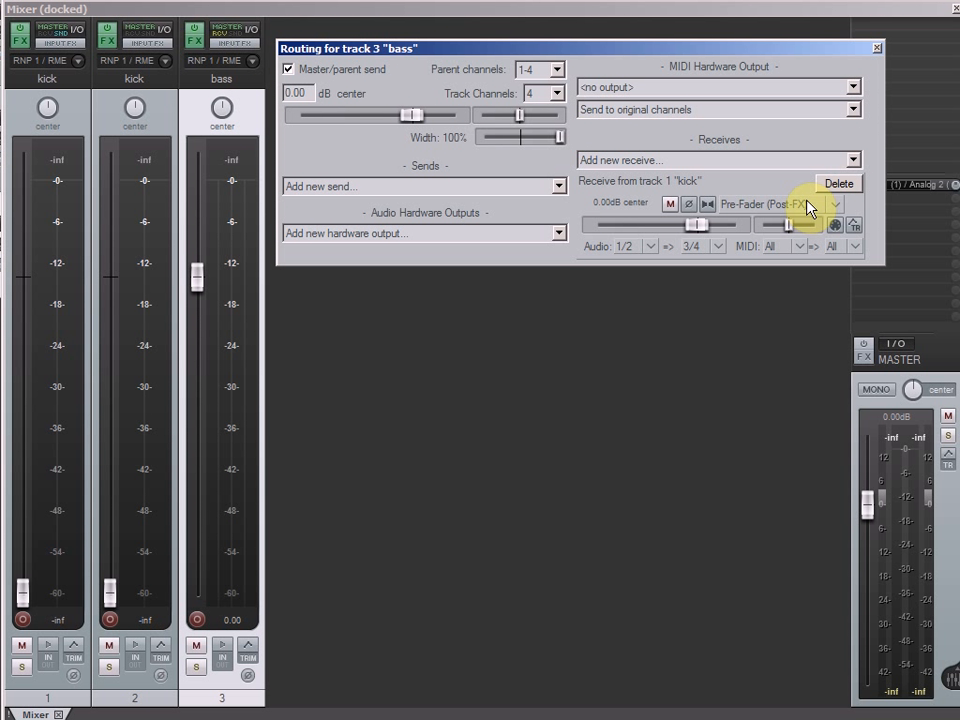
Step: Try a Pre-Fader (Post-FX) receive from track 2 "kick" into bass channels 3/4 during playback, and delete that receive
click(854, 163)
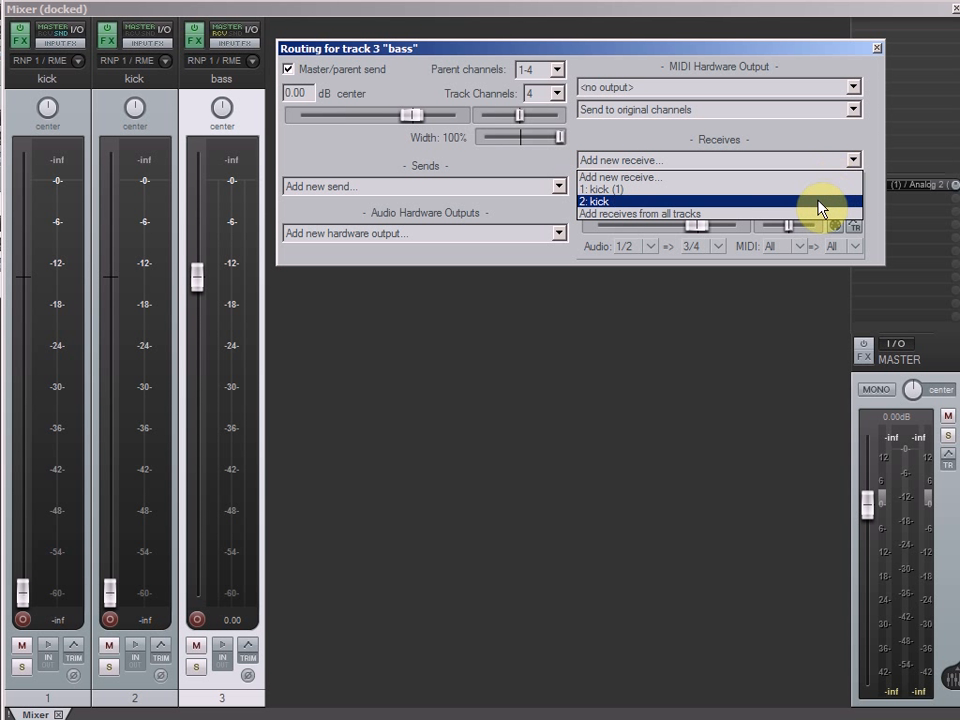
click(822, 208)
click(835, 293)
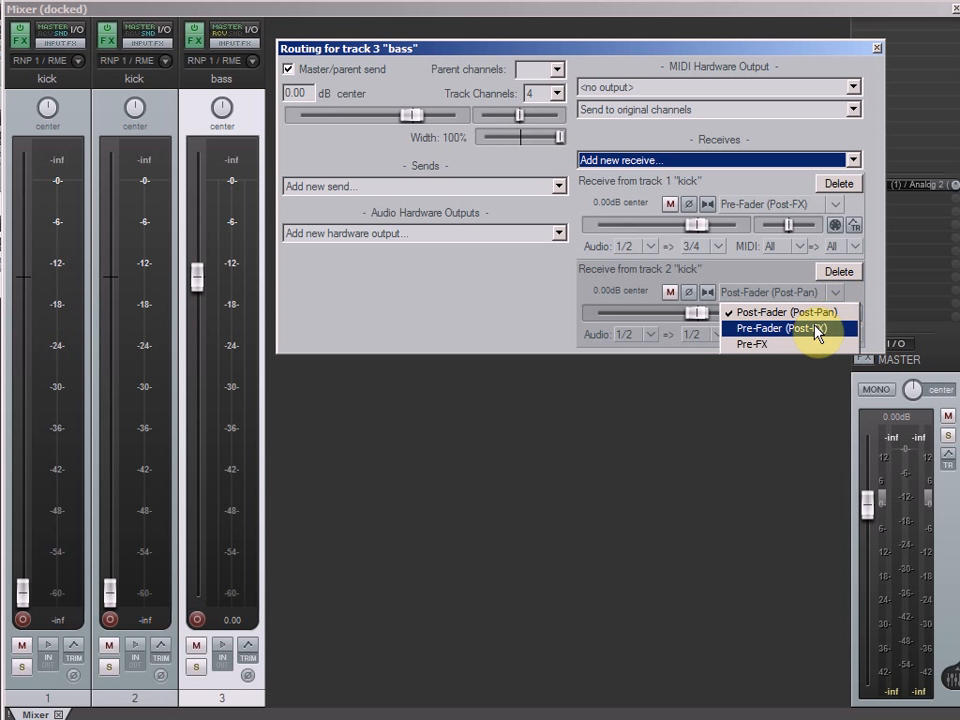
click(816, 330)
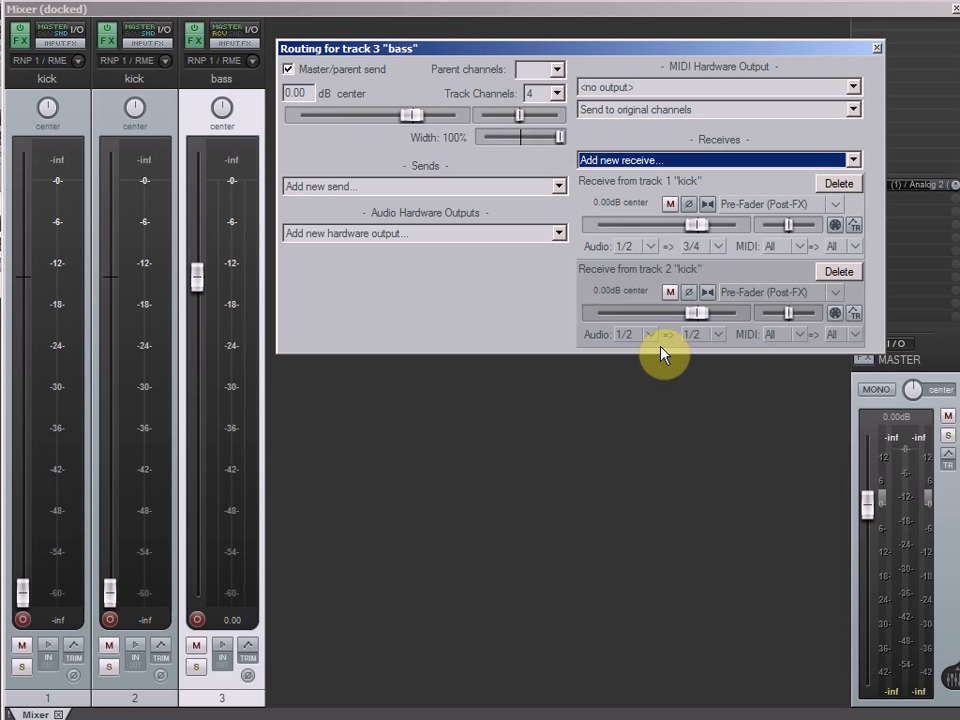
click(718, 335)
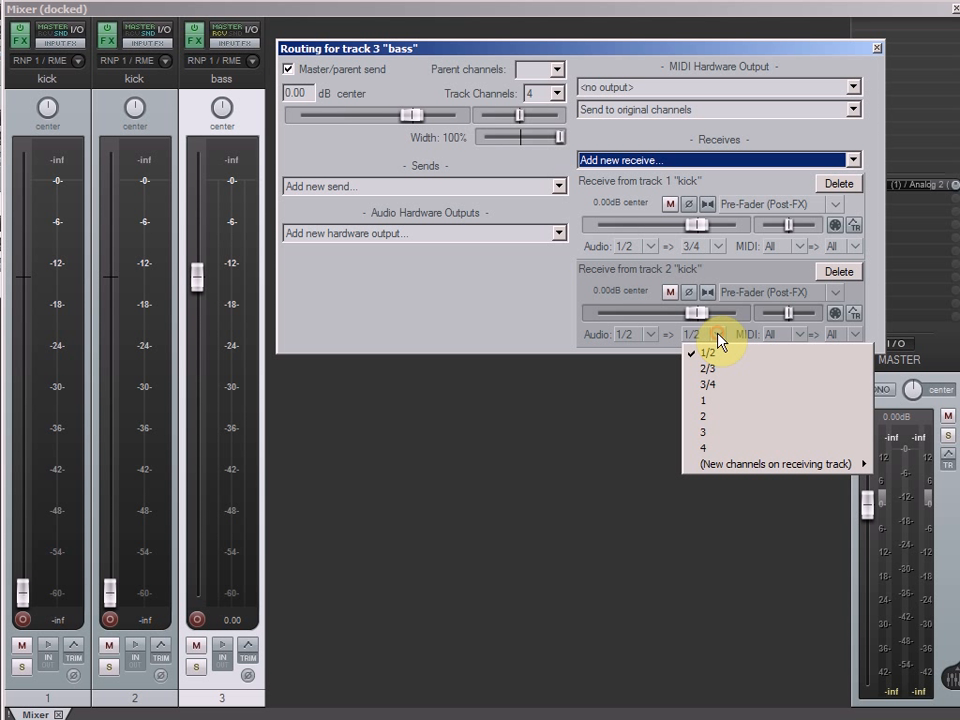
click(724, 386)
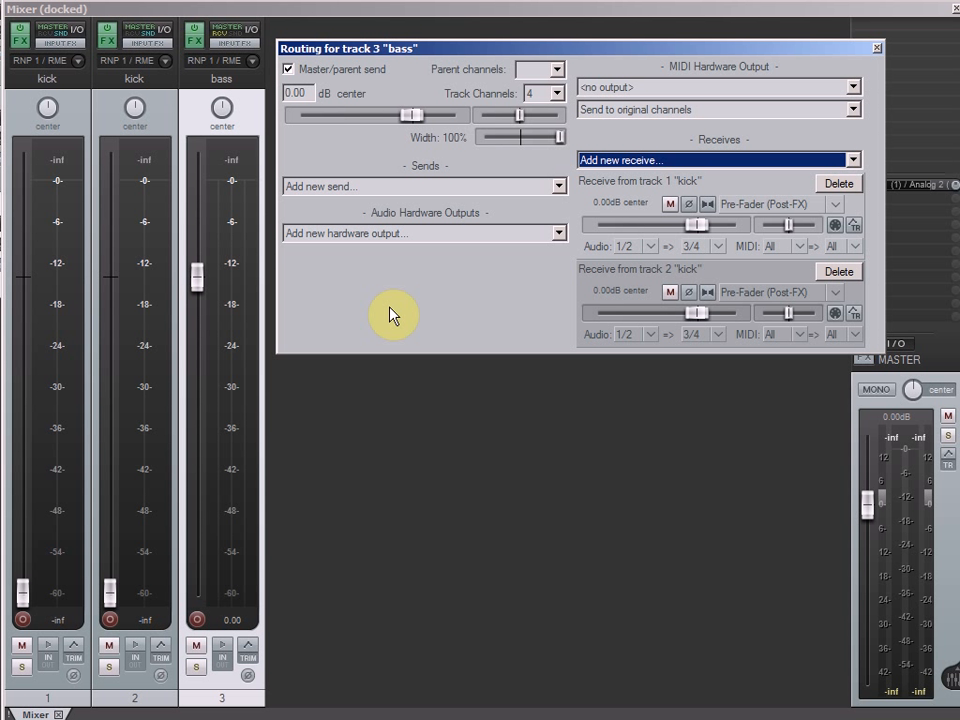
key(space)
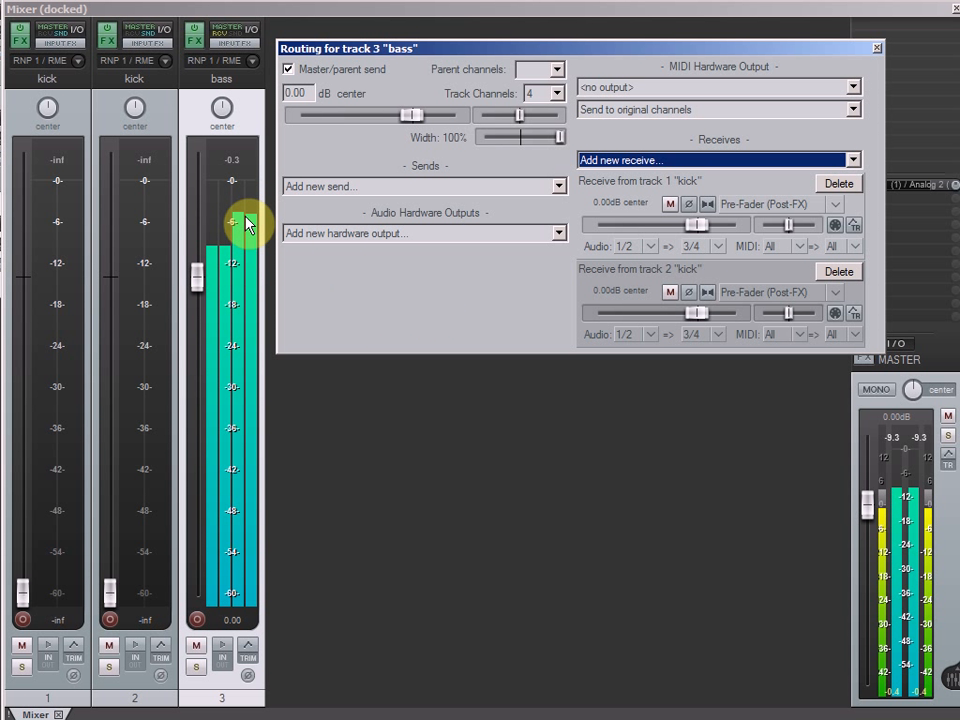
click(838, 272)
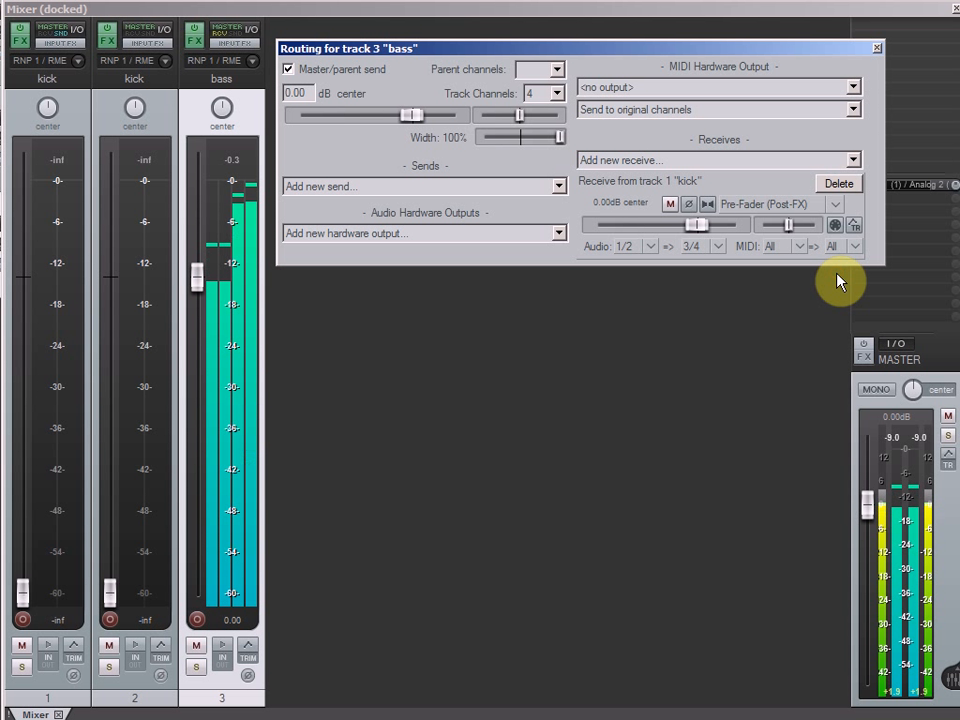
Step: Add a Pre-Fader (Post-FX) receive from track 2 "kick" into bass channels 3/4, close the routing window and stop playback
click(852, 160)
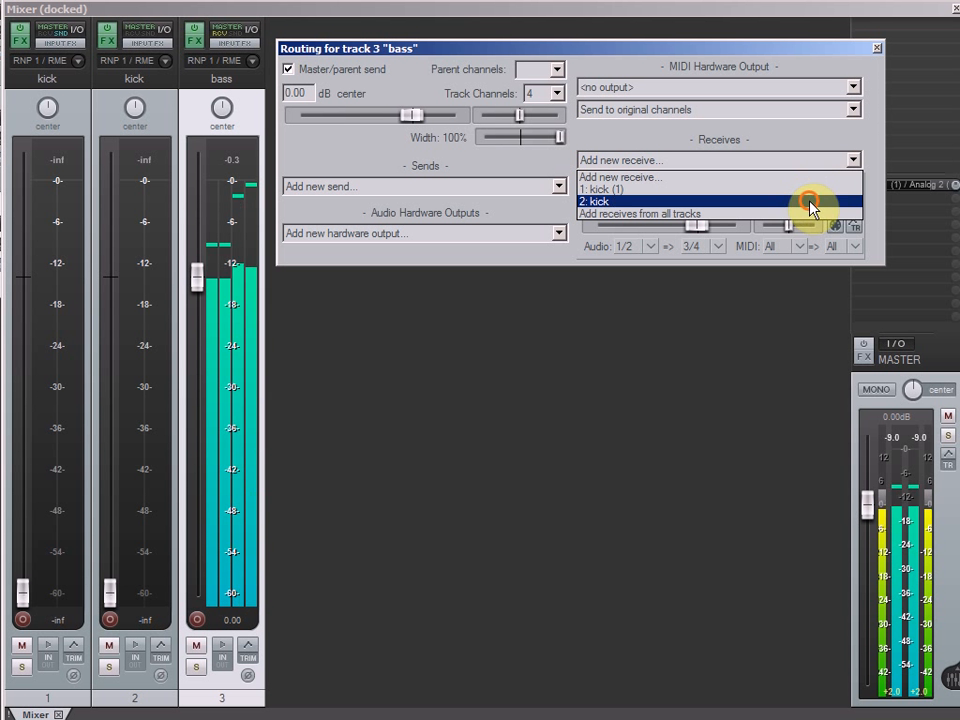
click(807, 200)
click(834, 292)
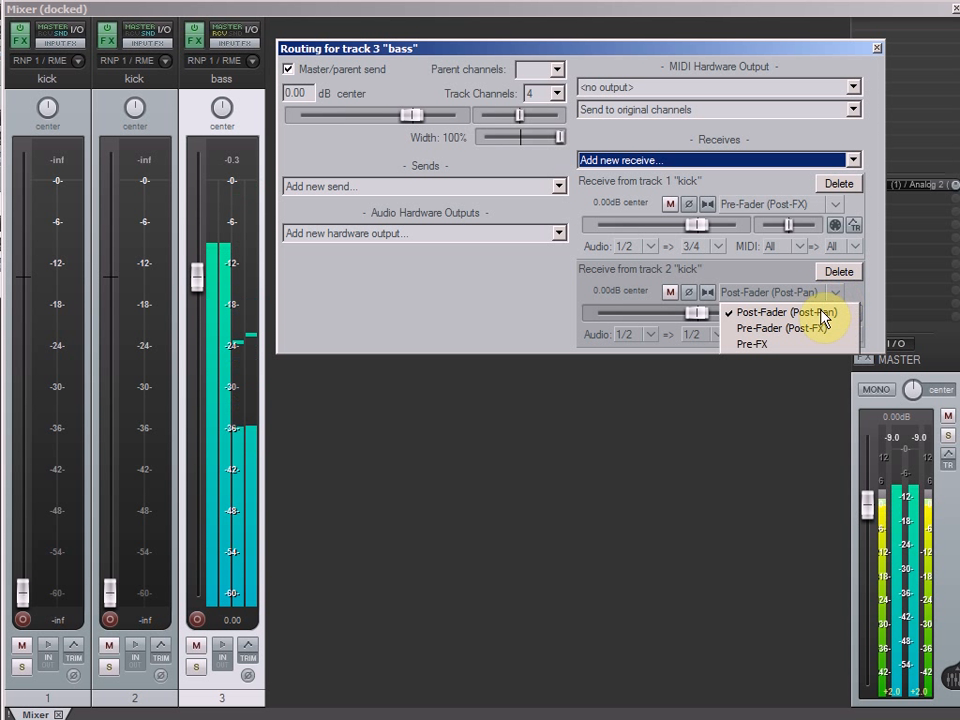
click(818, 330)
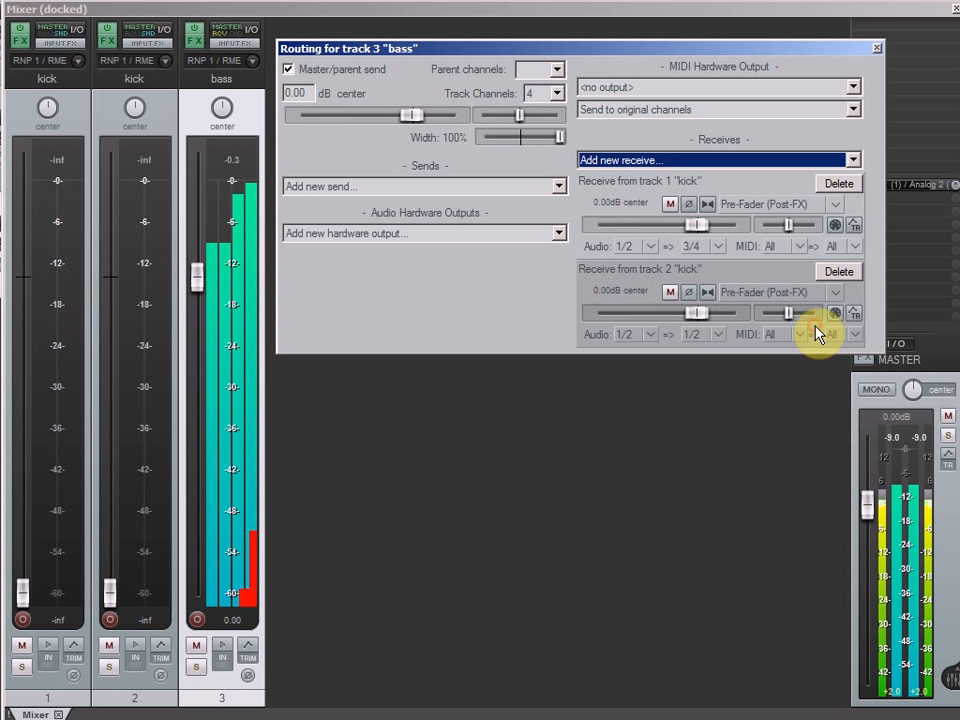
click(716, 334)
click(707, 384)
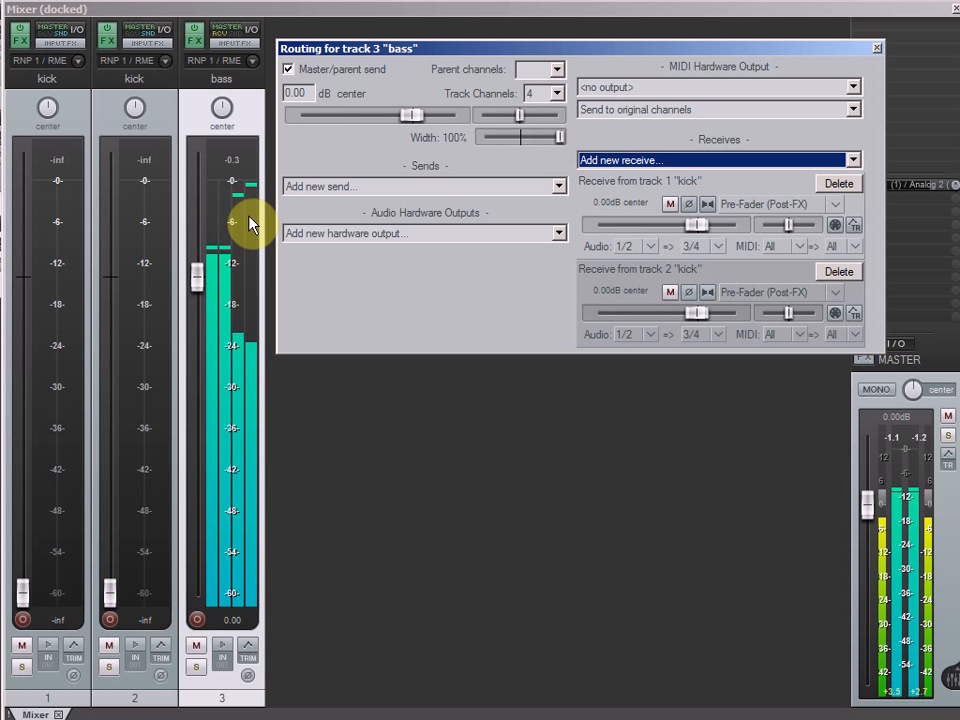
key(Escape)
key(space)
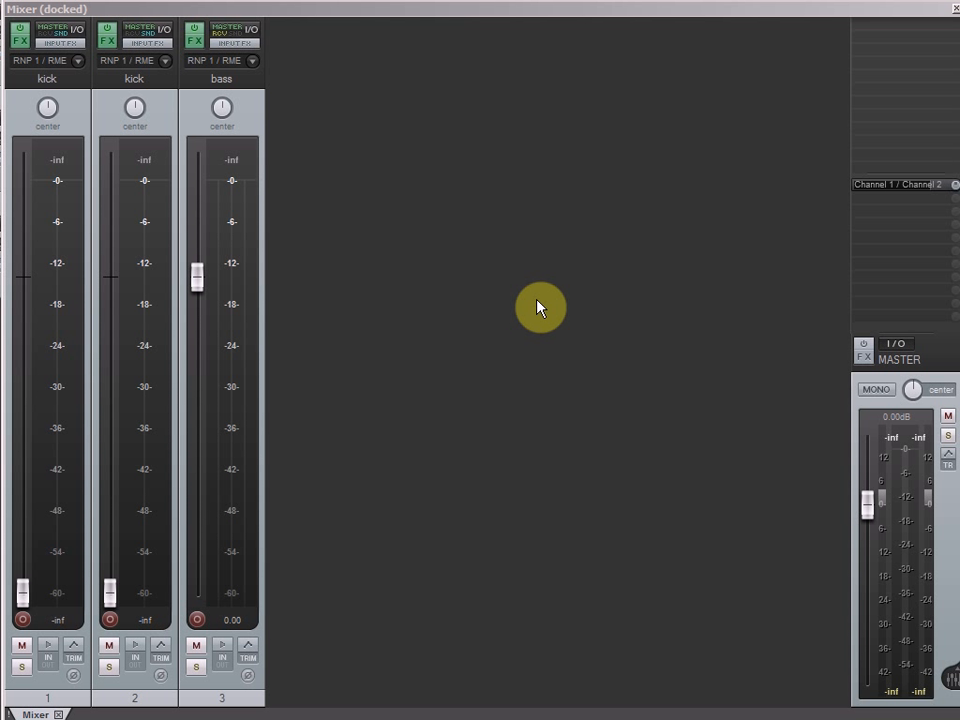